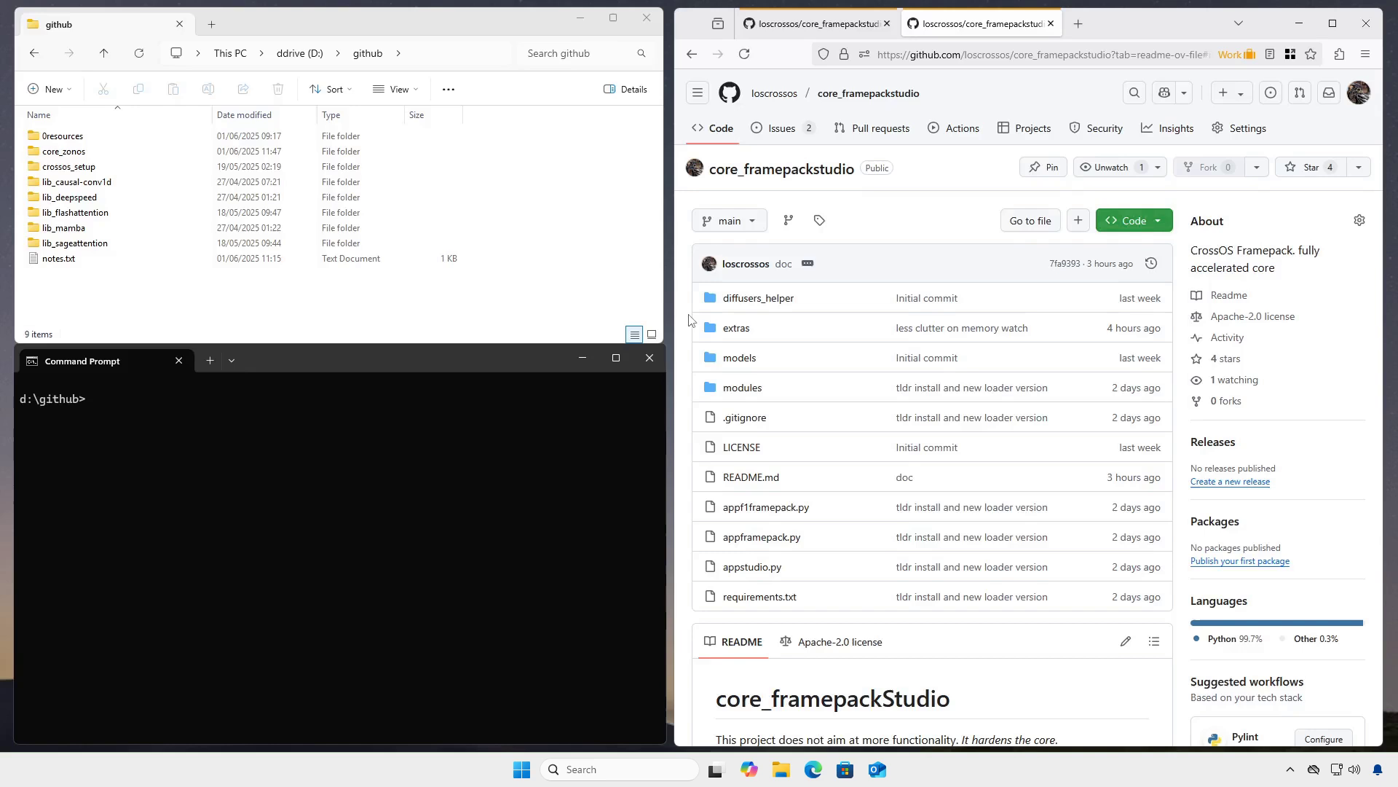
Run the README's Windows git clone command to clone core_framepackstudio into d:\github
scroll(691, 318, down, 5)
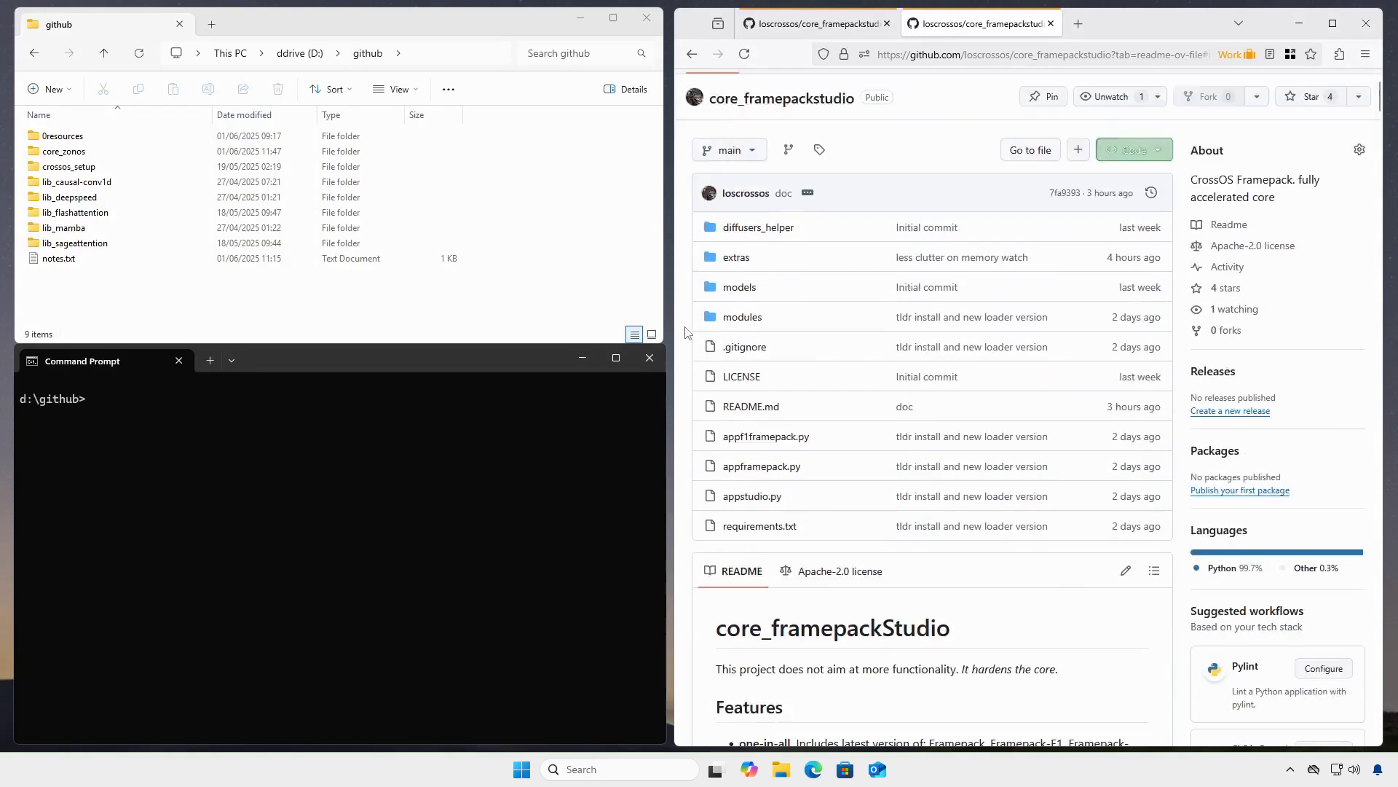
scroll(702, 348, down, 10)
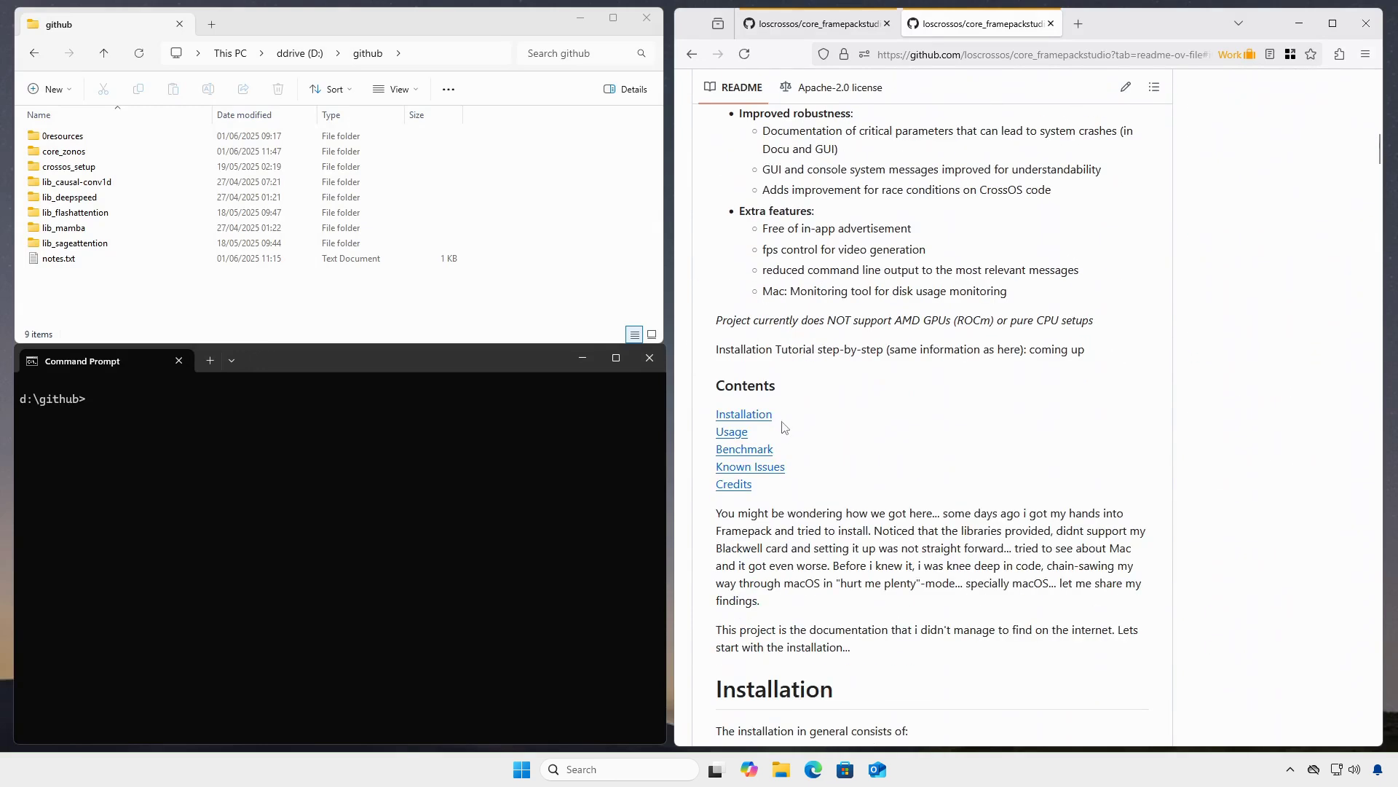
click(768, 420)
scroll(769, 420, down, 6)
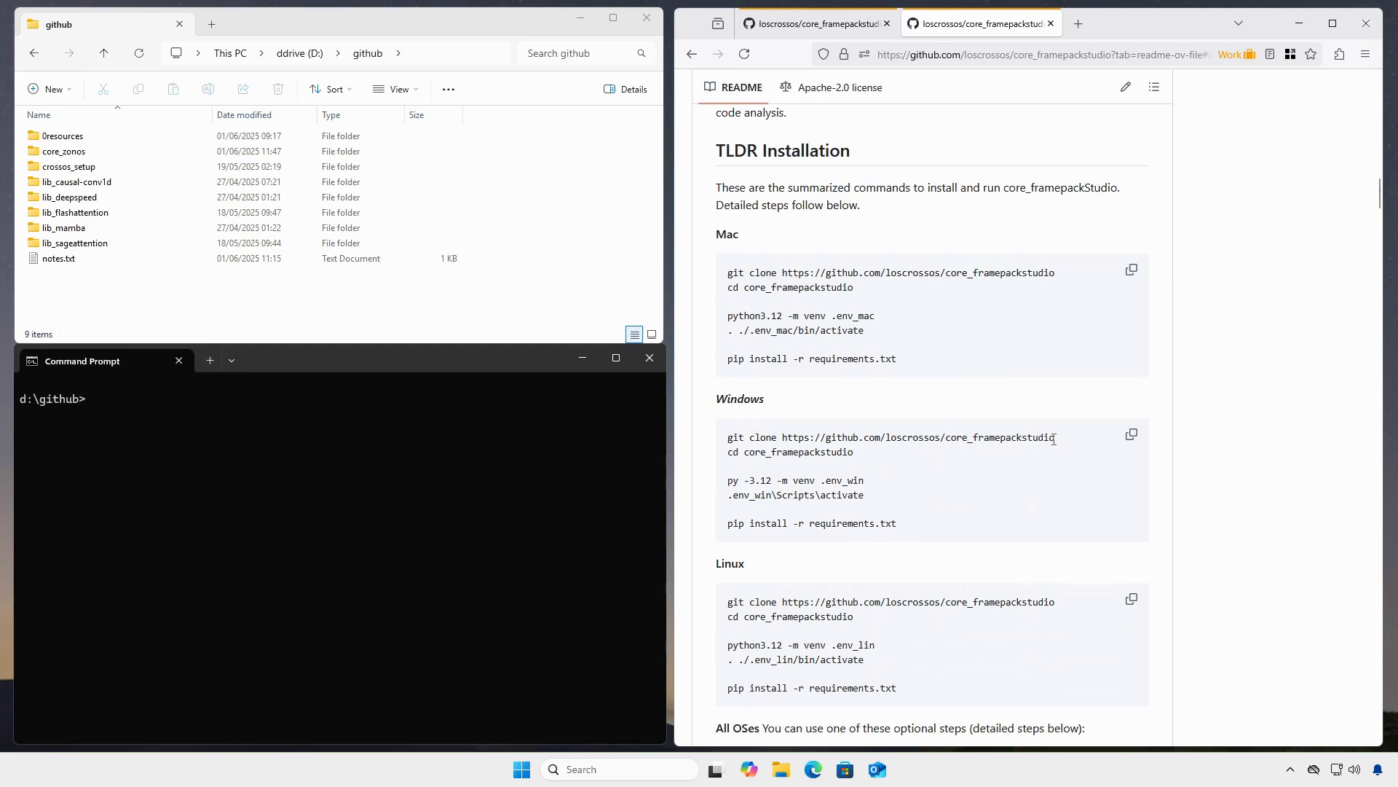
drag(1055, 438, 723, 441)
key(ctrl+c)
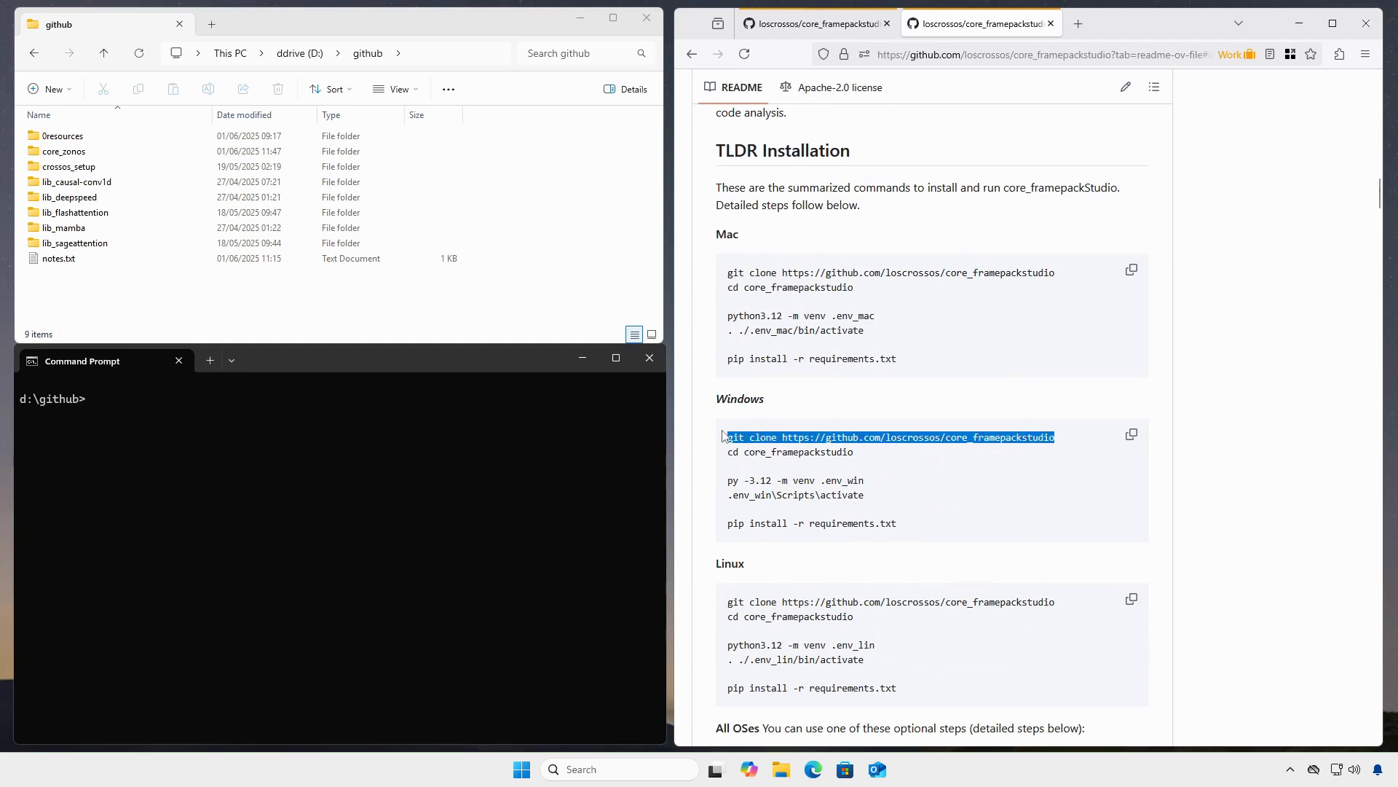
click(557, 460)
key(ctrl+v)
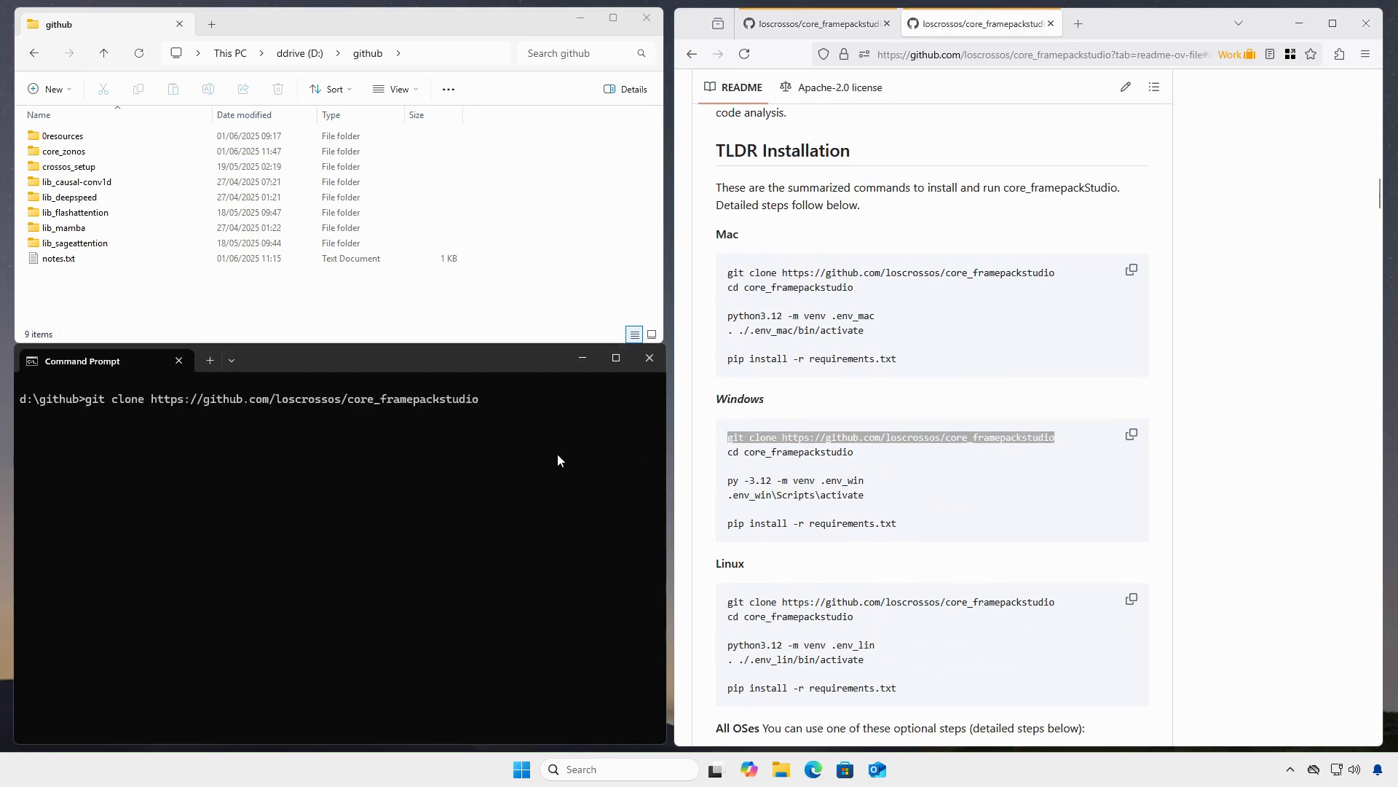
key(Return)
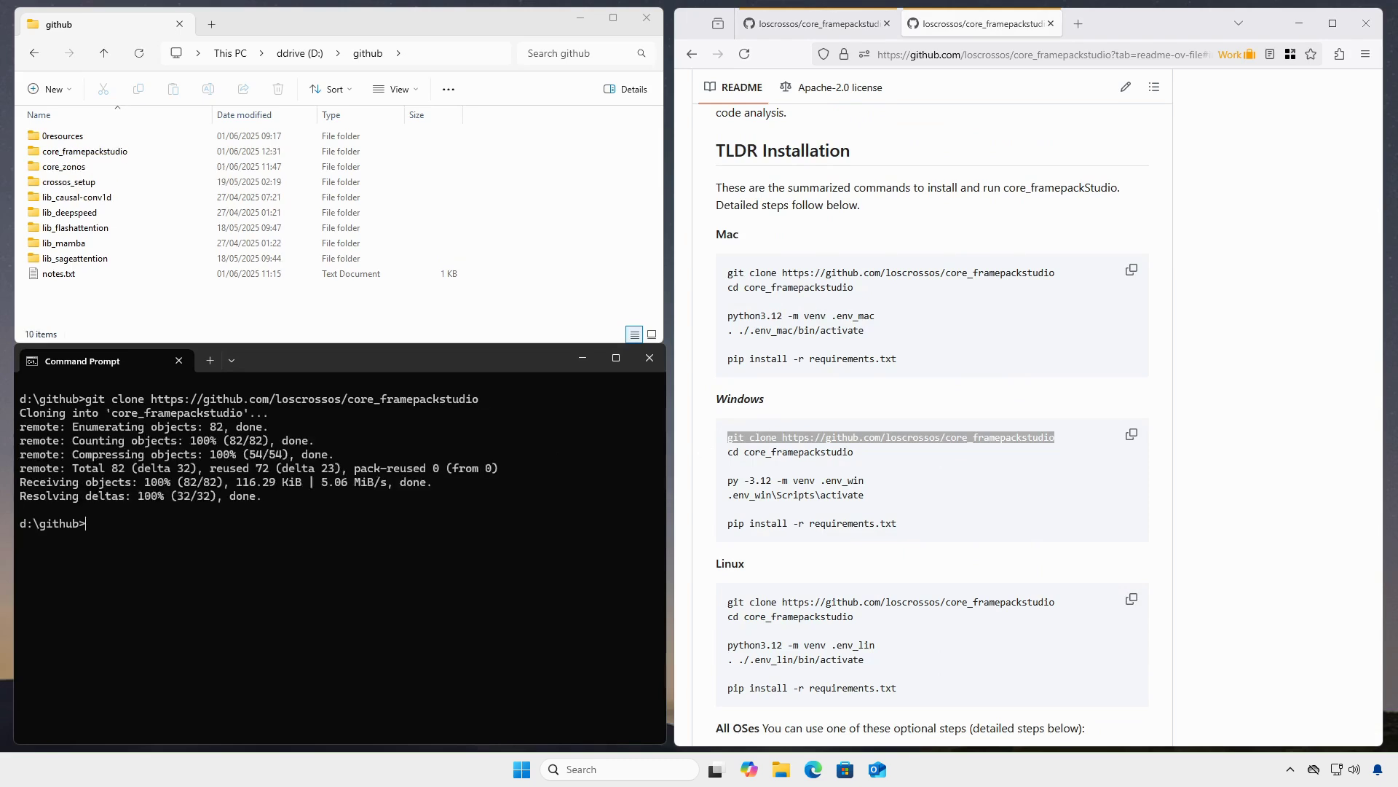
Open the cloned folder in Explorer, cd into core_framepackstudio, and clear the terminal with cls
click(102, 155)
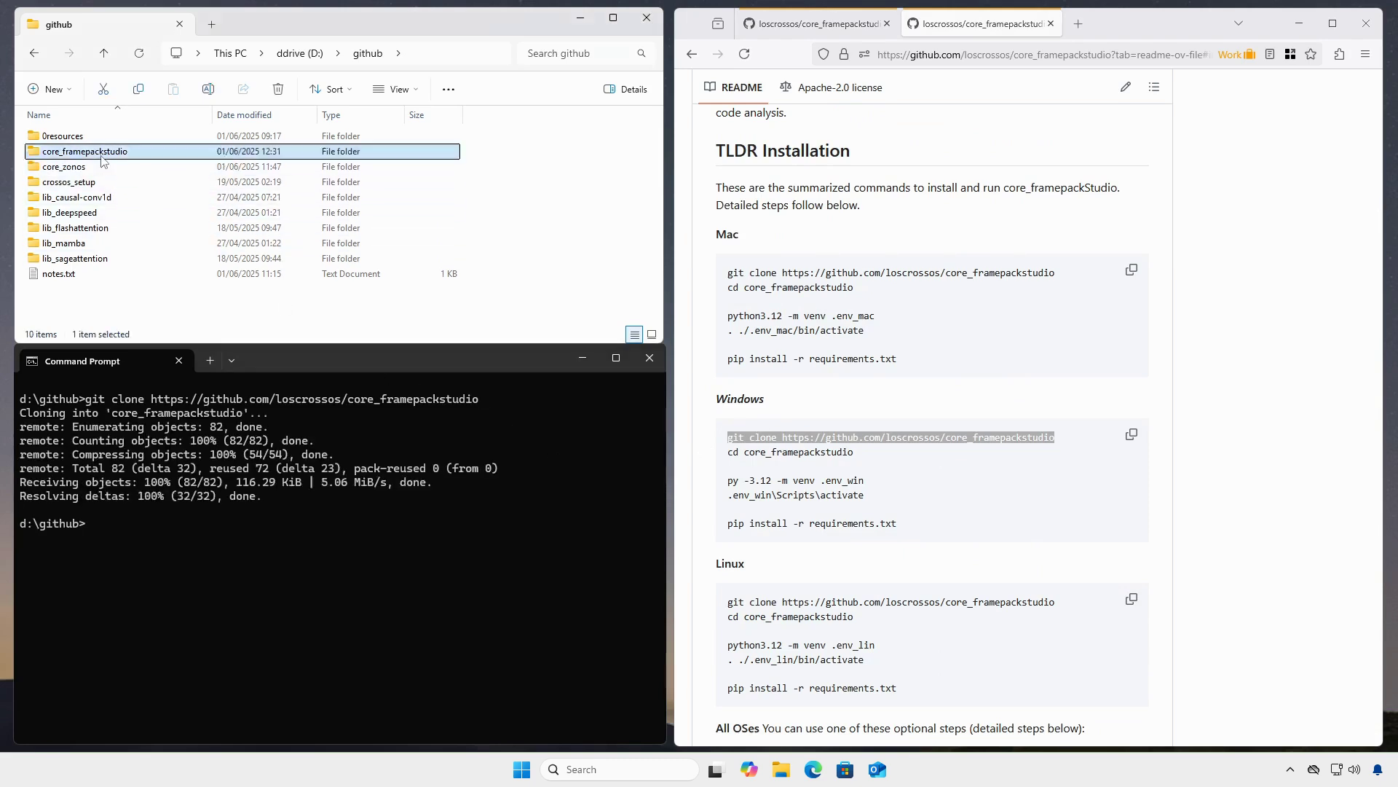
double_click(102, 153)
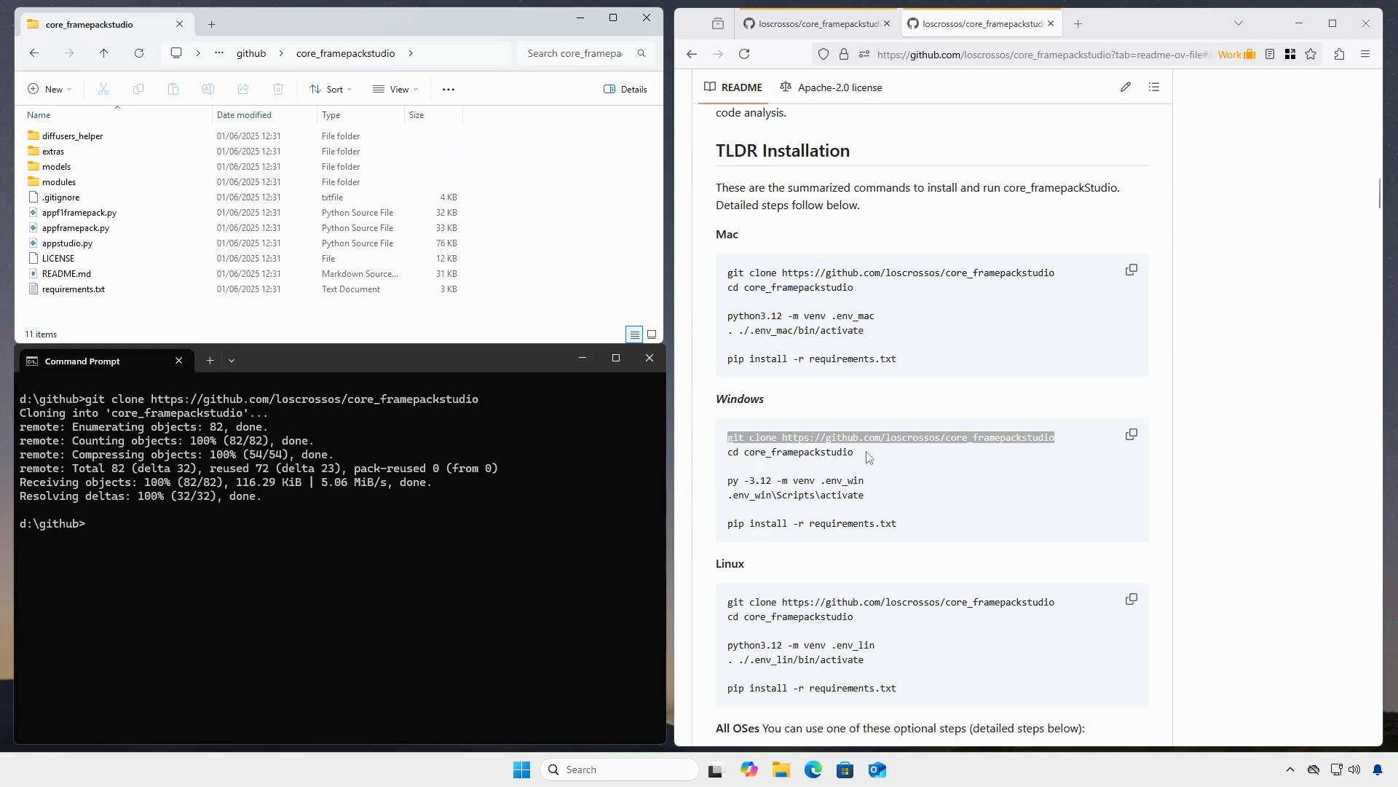
drag(867, 455, 729, 457)
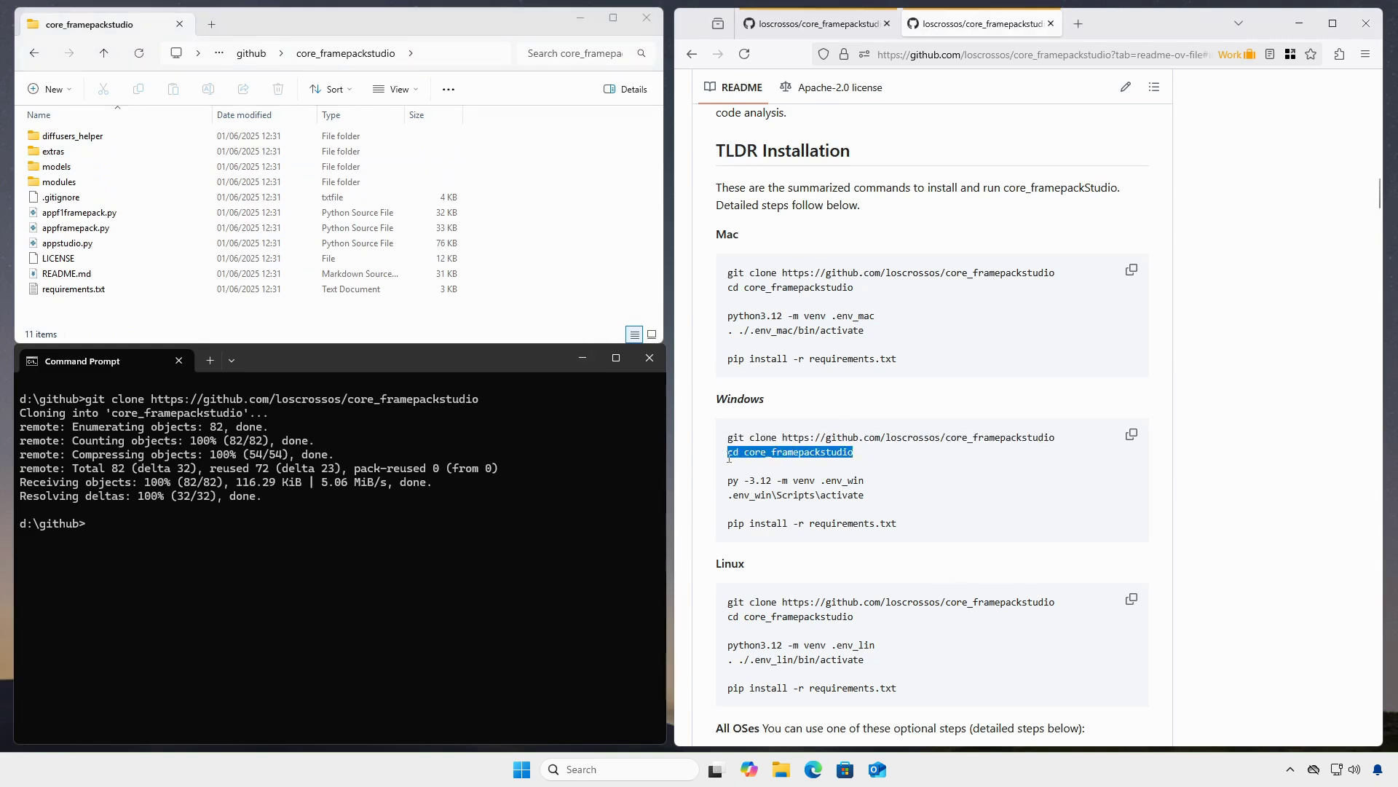
click(545, 504)
key(ctrl+v)
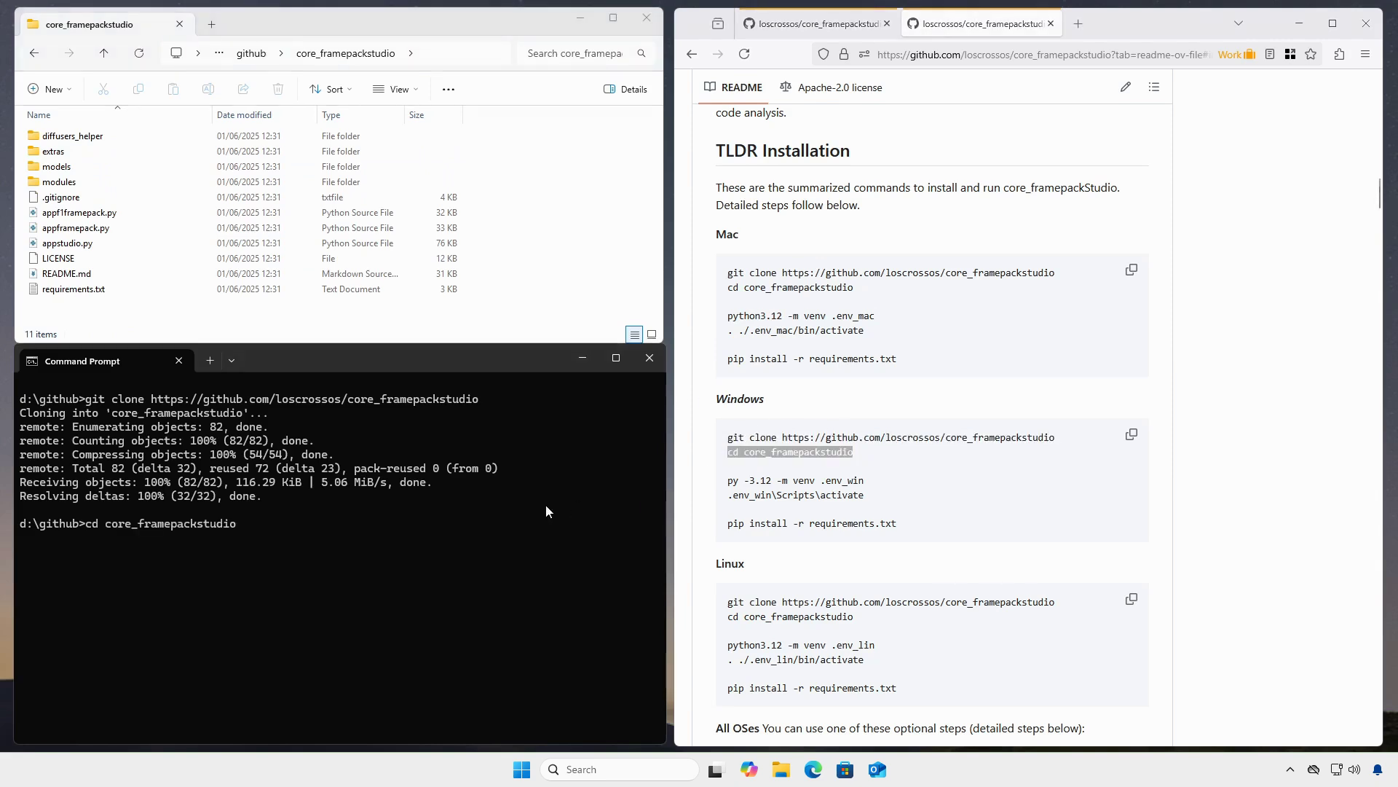
key(Return)
text(cls)
key(Return)
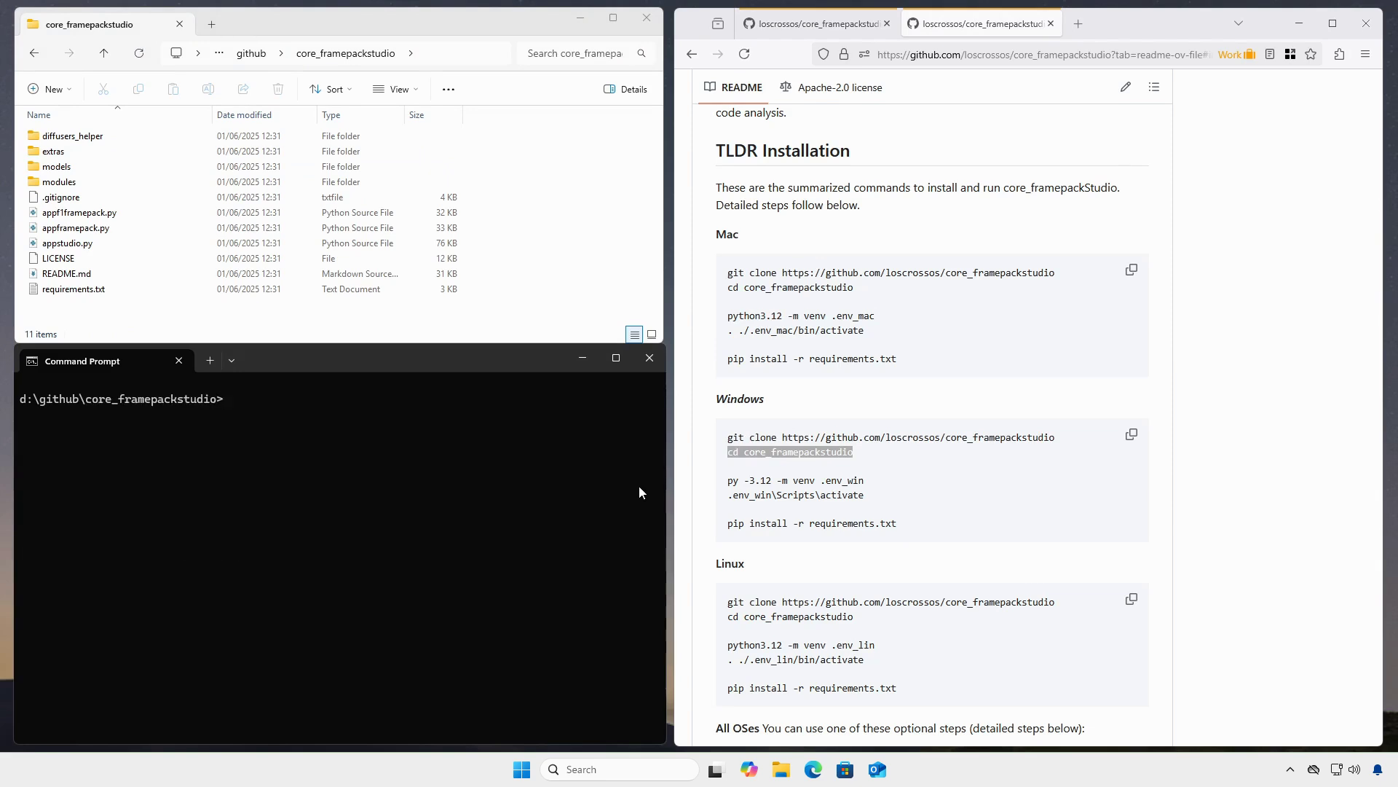
Create the .env_win virtual environment with 'py -3.12 -m venv .env_win'
drag(867, 483, 701, 490)
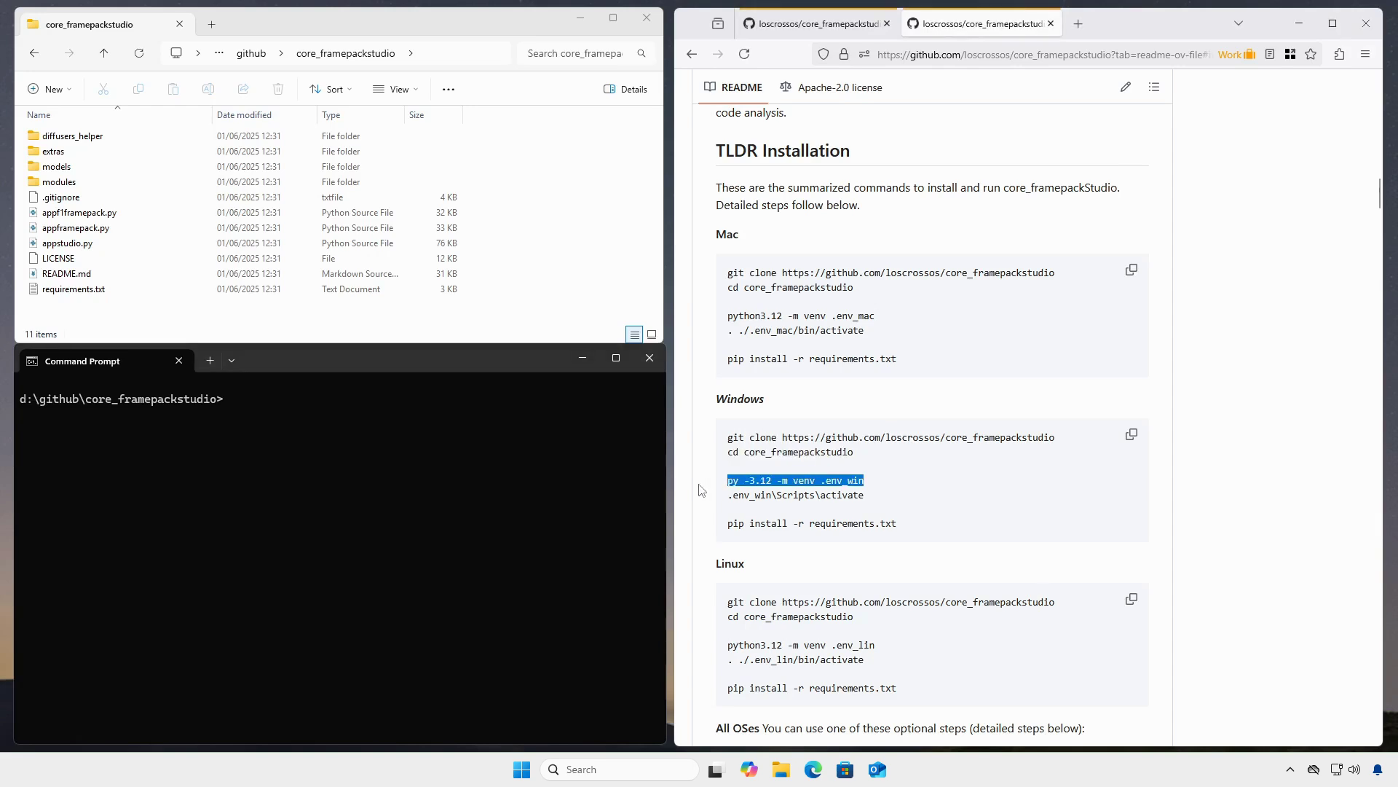
click(548, 481)
key(ctrl+v)
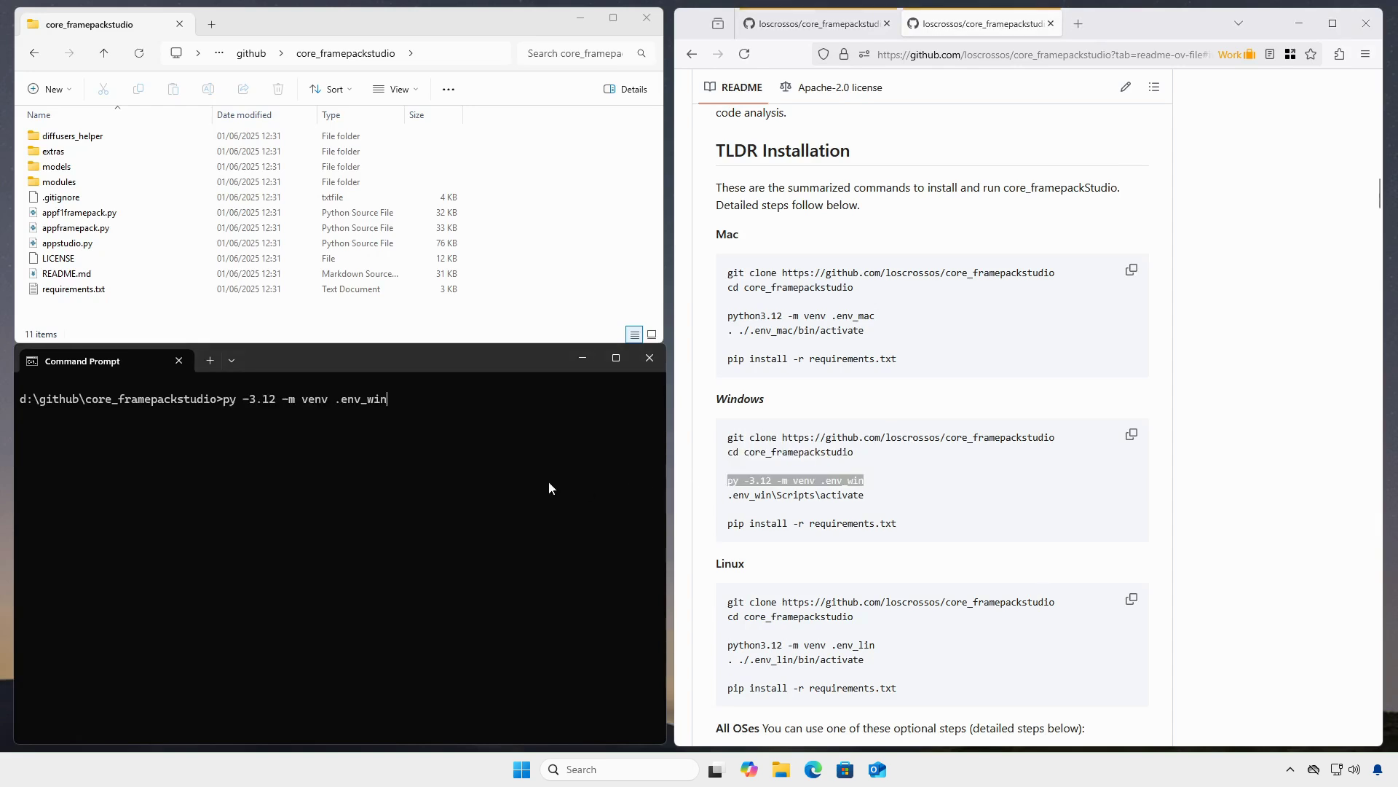
key(Return)
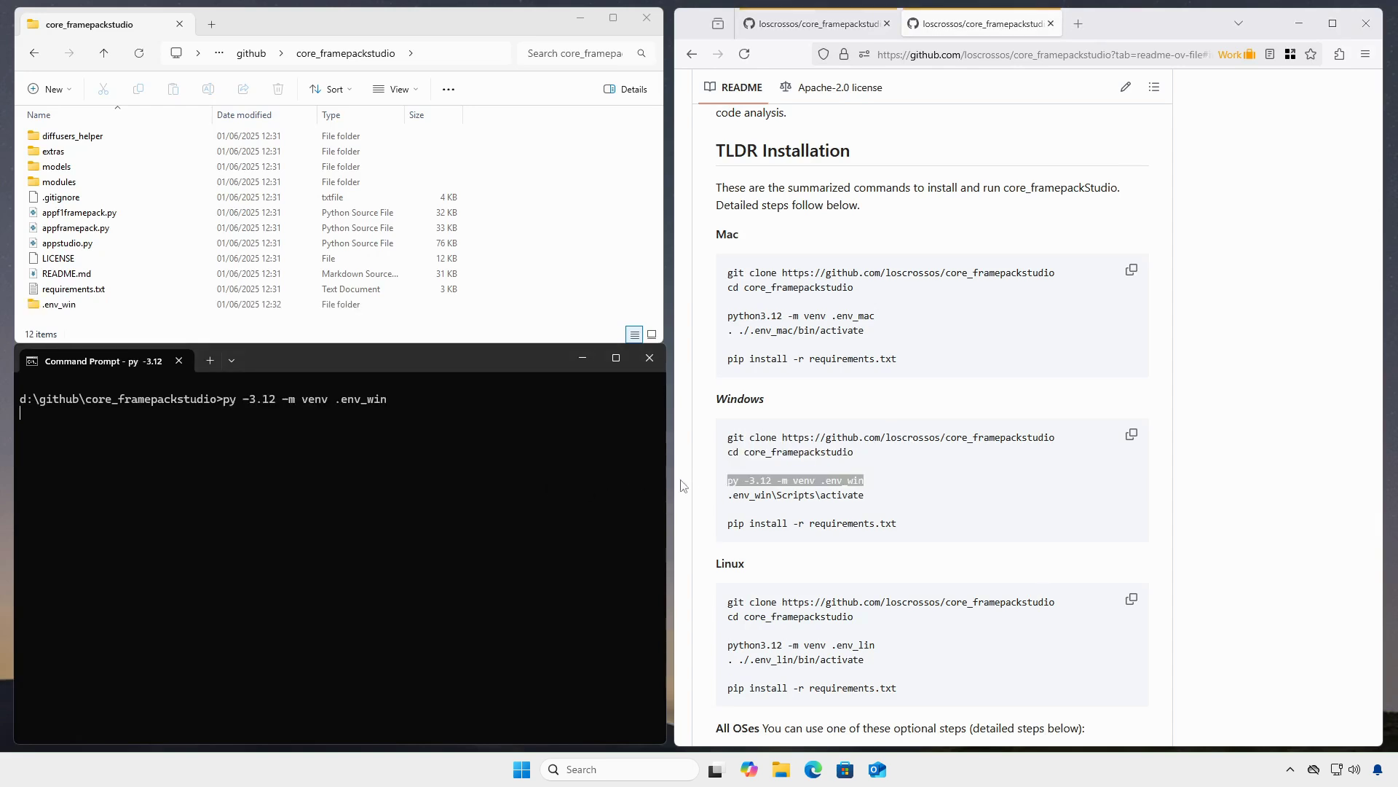
Activate .env_win via '.env_win\Scripts\activate' and clear the terminal
click(857, 495)
drag(864, 495, 706, 504)
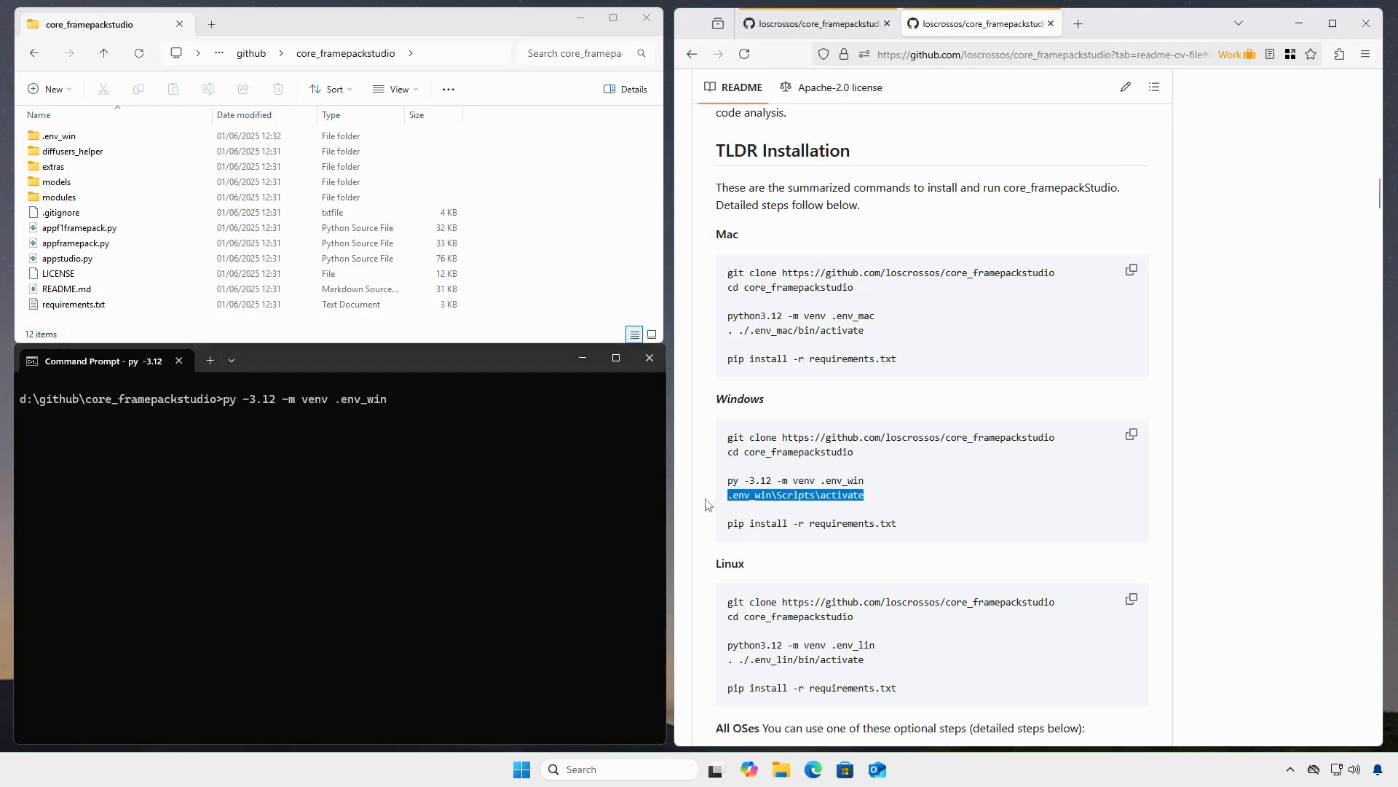
key(ctrl+c)
click(541, 500)
key(ctrl+v)
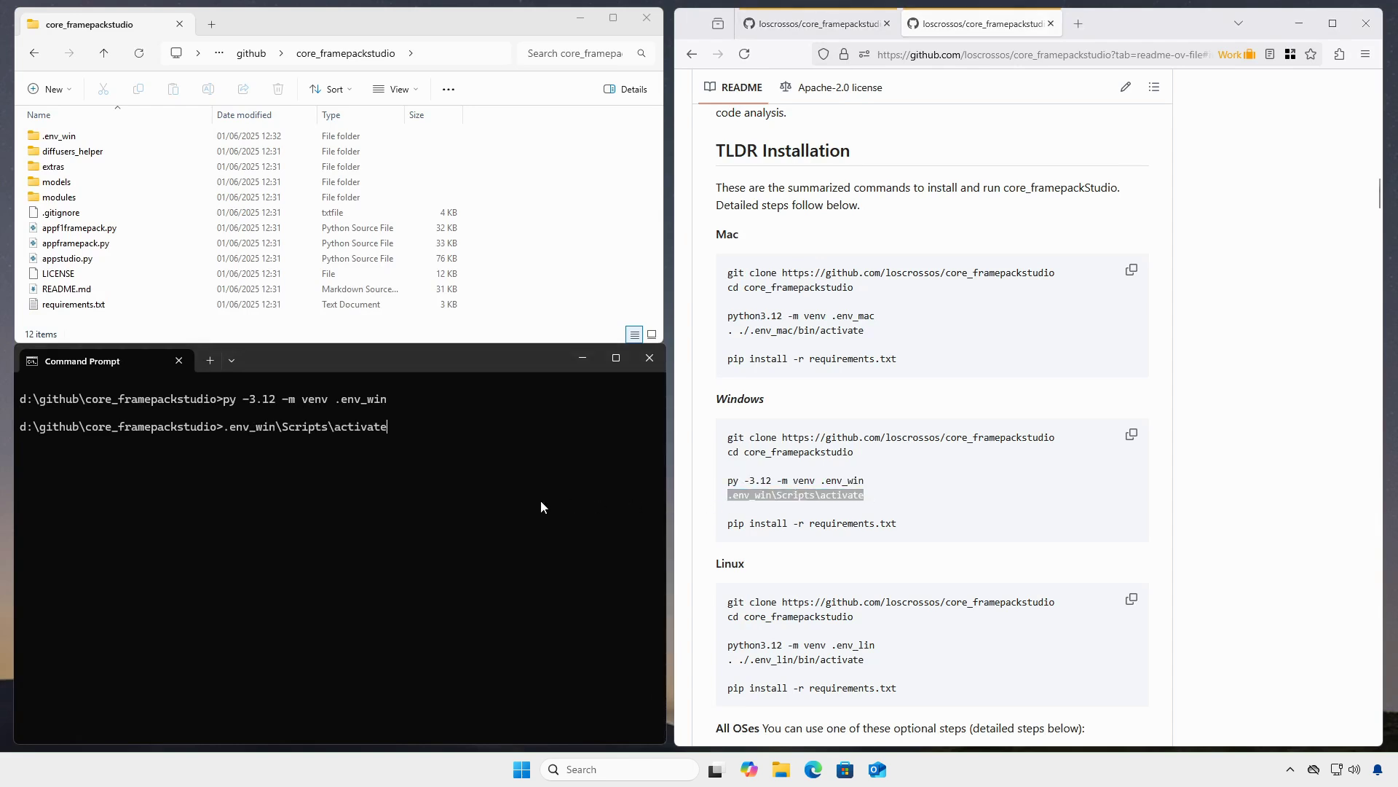
key(Return)
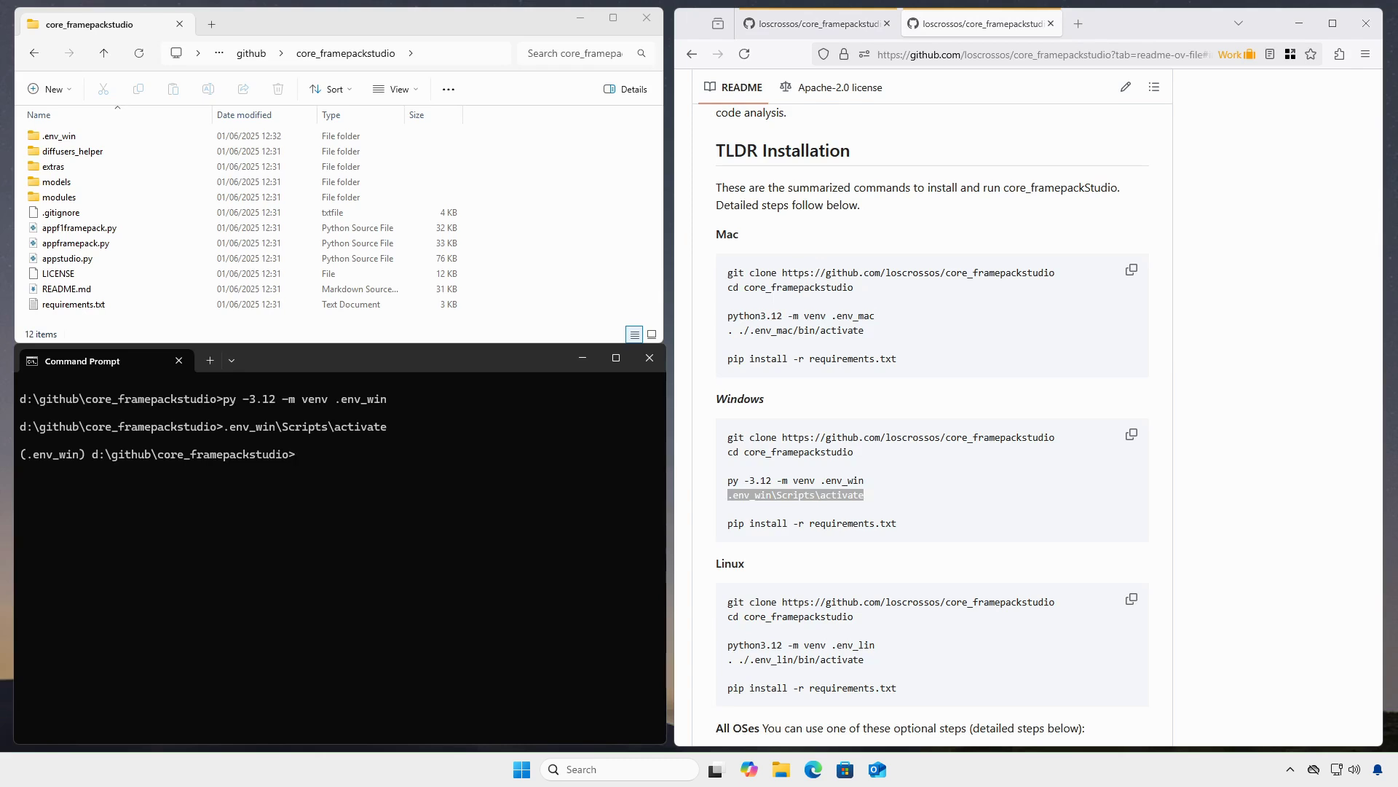
text(cls)
key(Return)
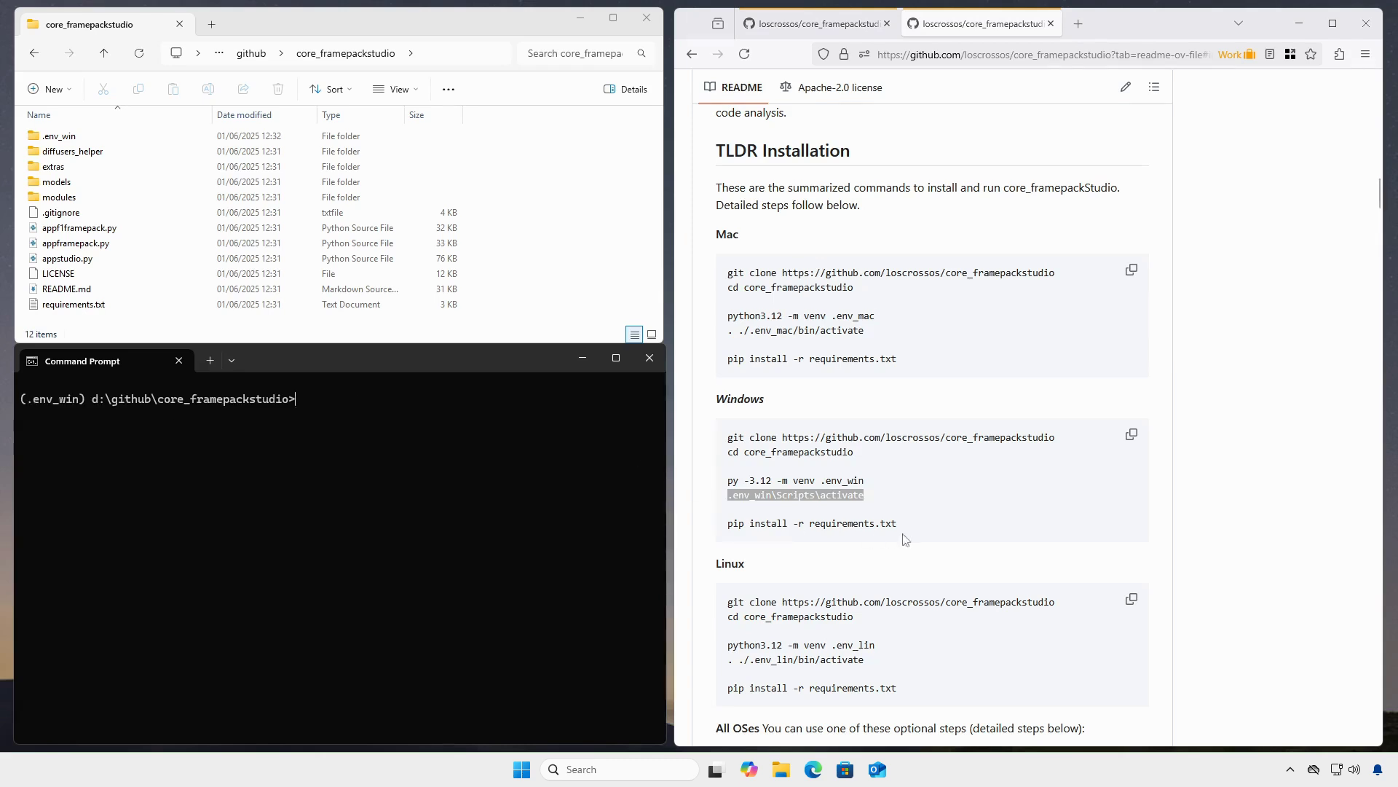
Run 'pip install -r requirements.txt' to install torch, gradio, diffusers and others, then cls
drag(899, 525, 727, 537)
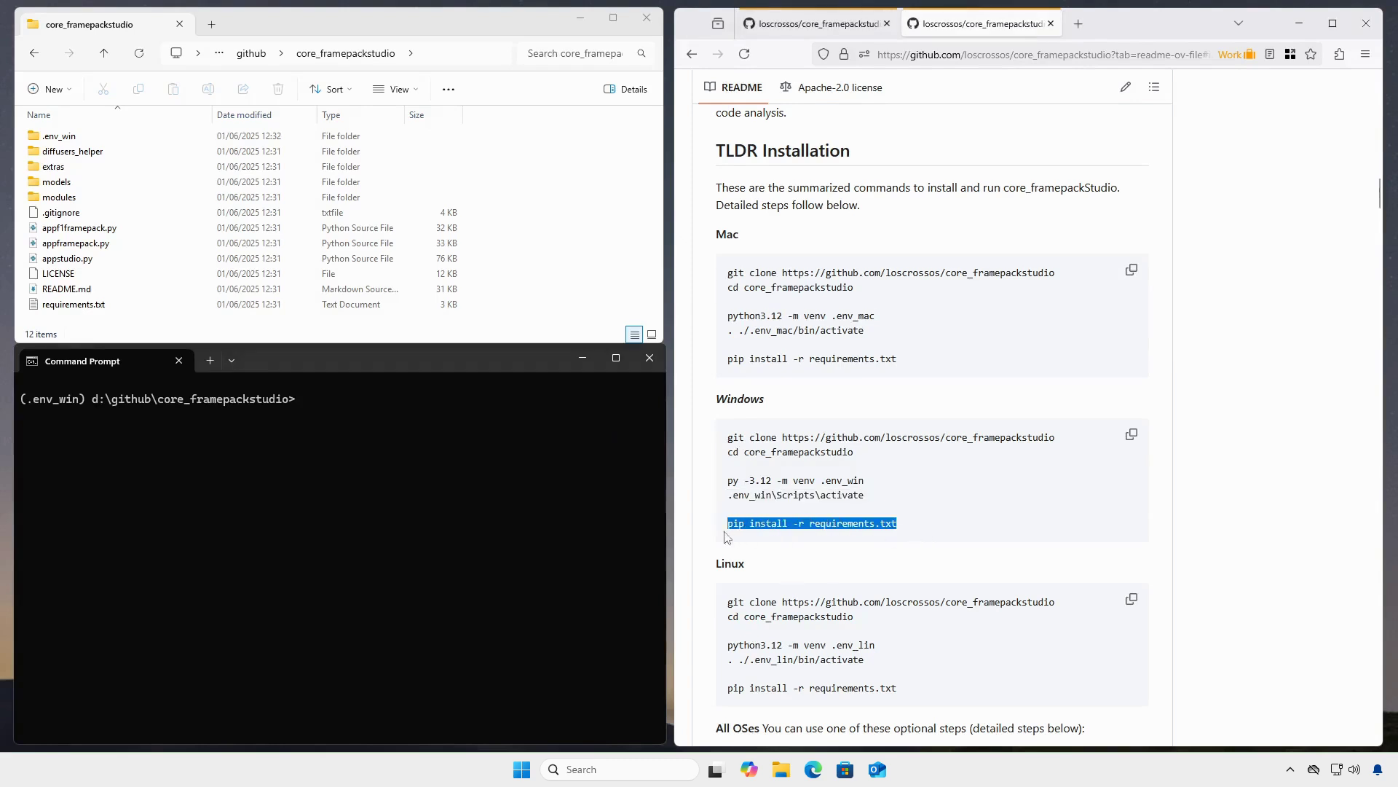
key(ctrl+c)
click(563, 538)
key(ctrl+v)
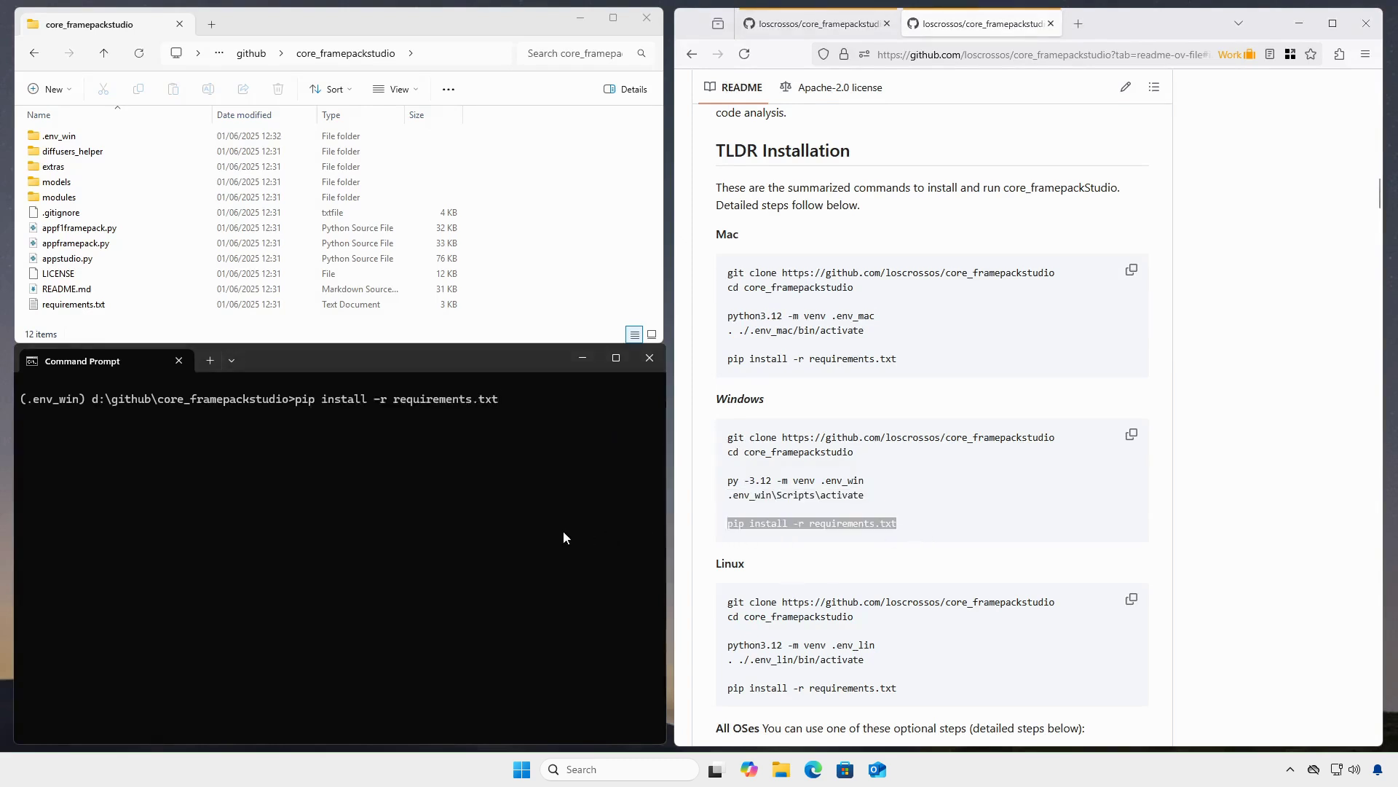
key(Return)
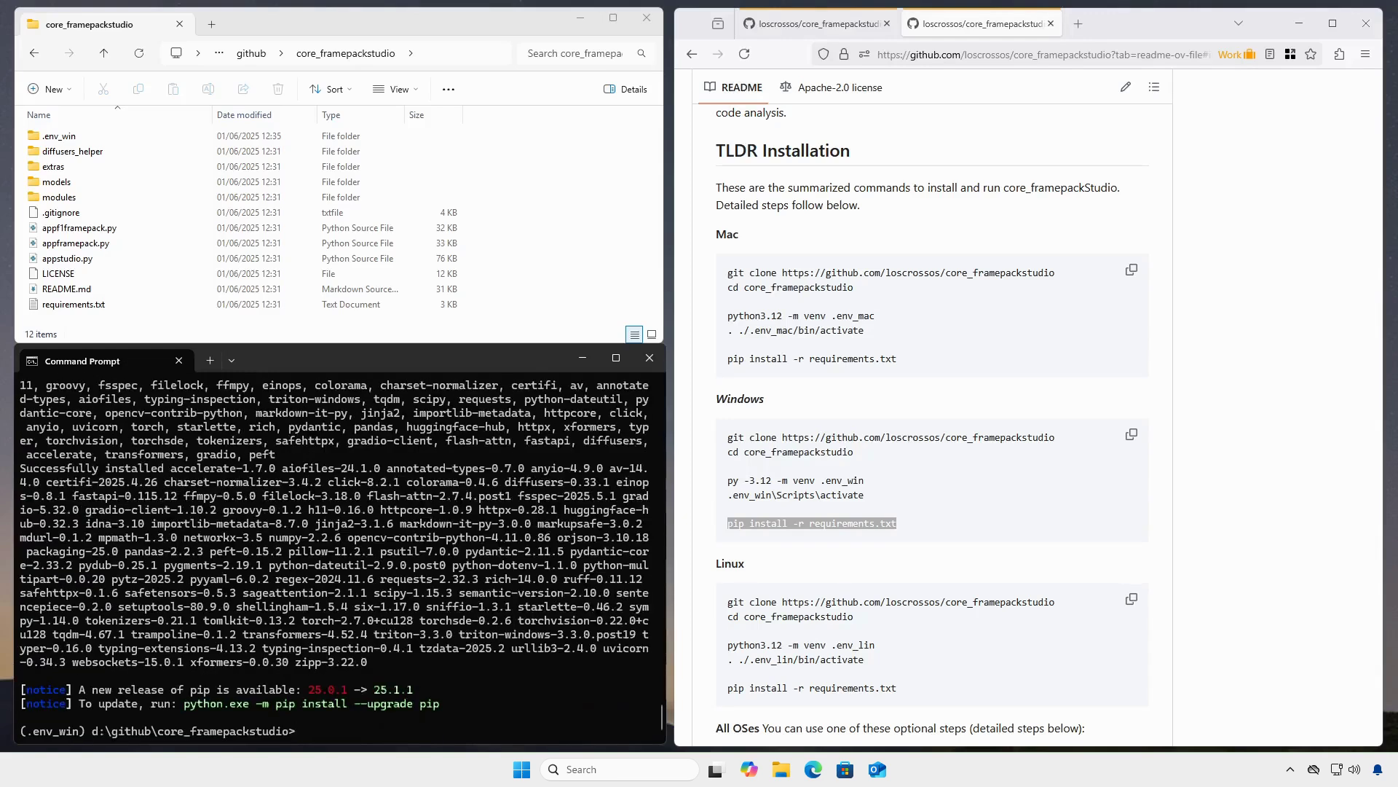
text(cls)
key(Return)
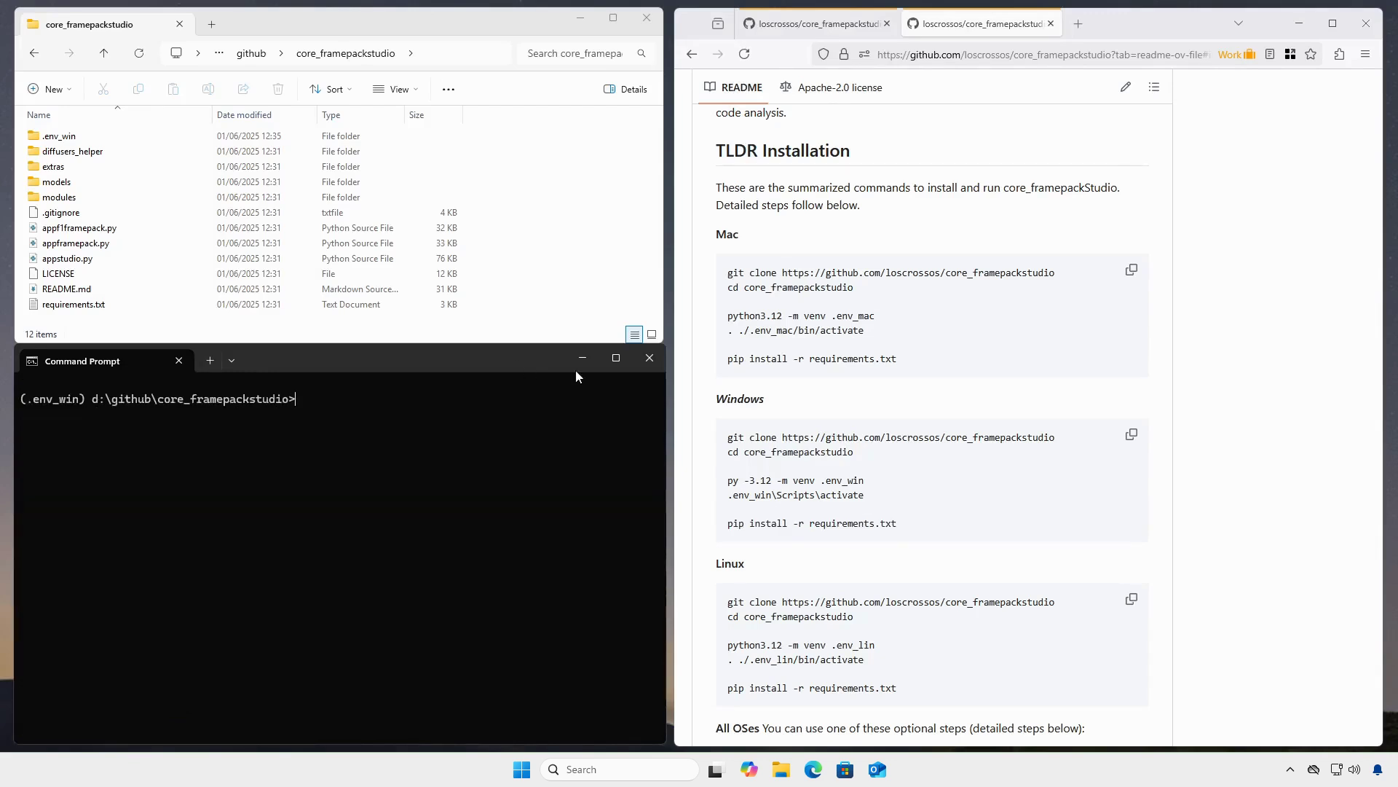
Run 'python appframepack.py --checkmodels' from the README to check for models
scroll(808, 381, down, 6)
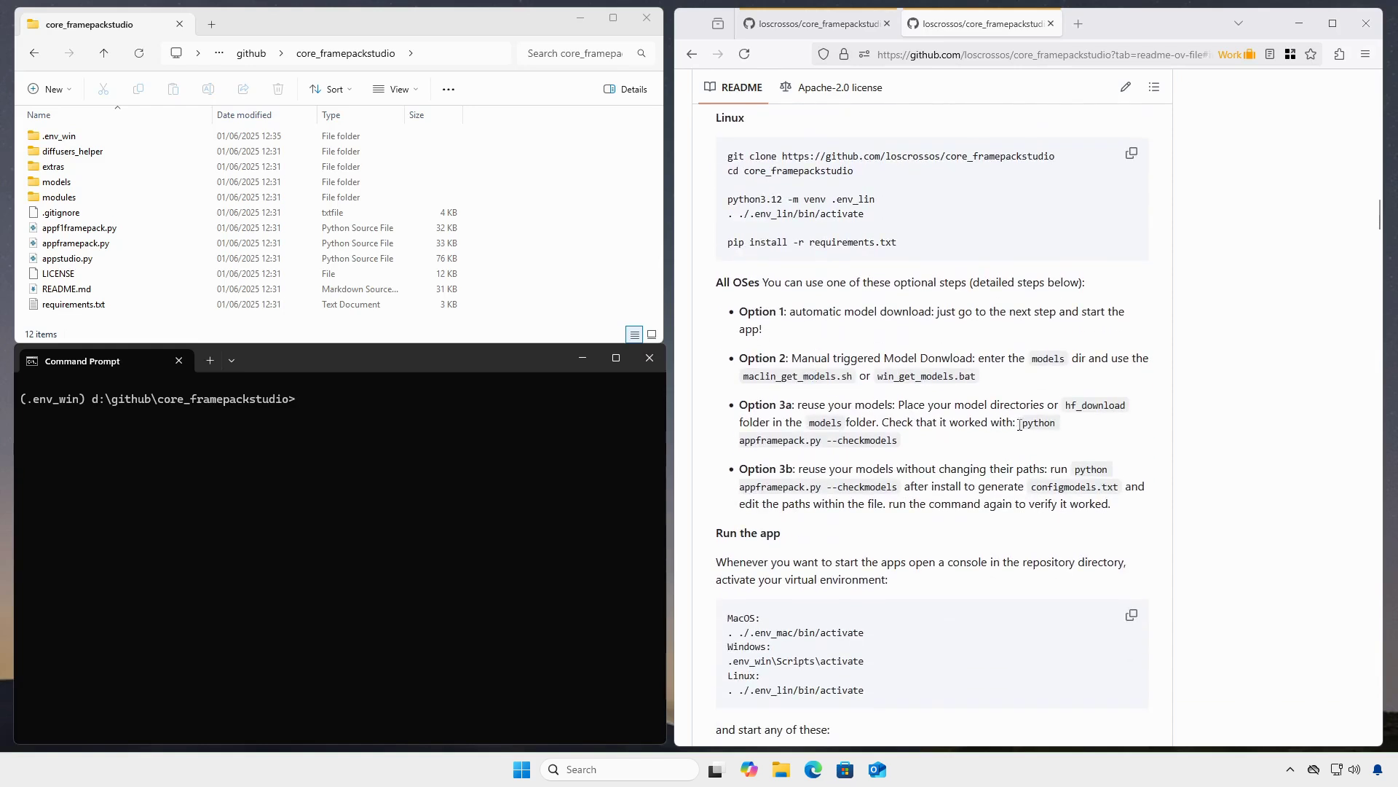
drag(1019, 425, 1014, 441)
key(ctrl+c)
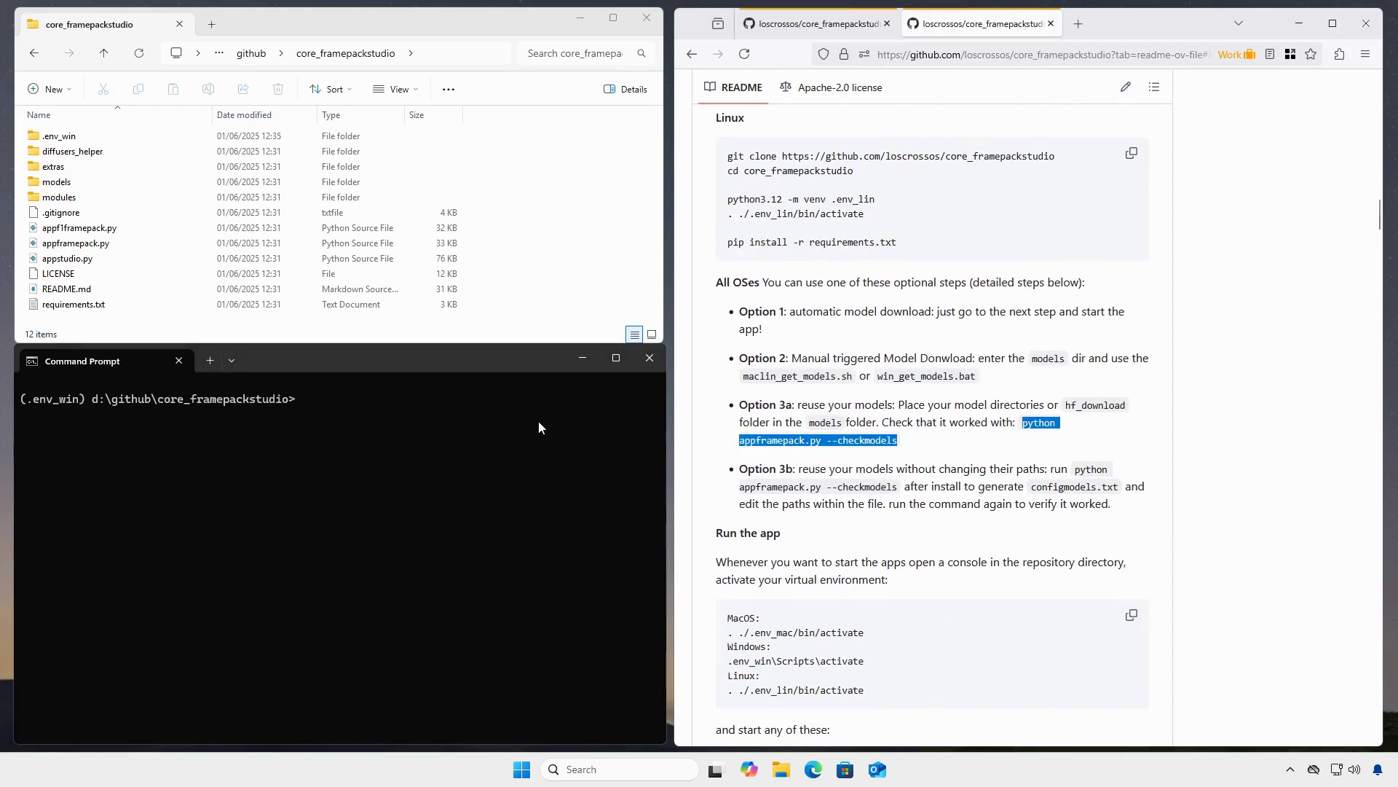
click(536, 421)
key(ctrl+v)
key(Return)
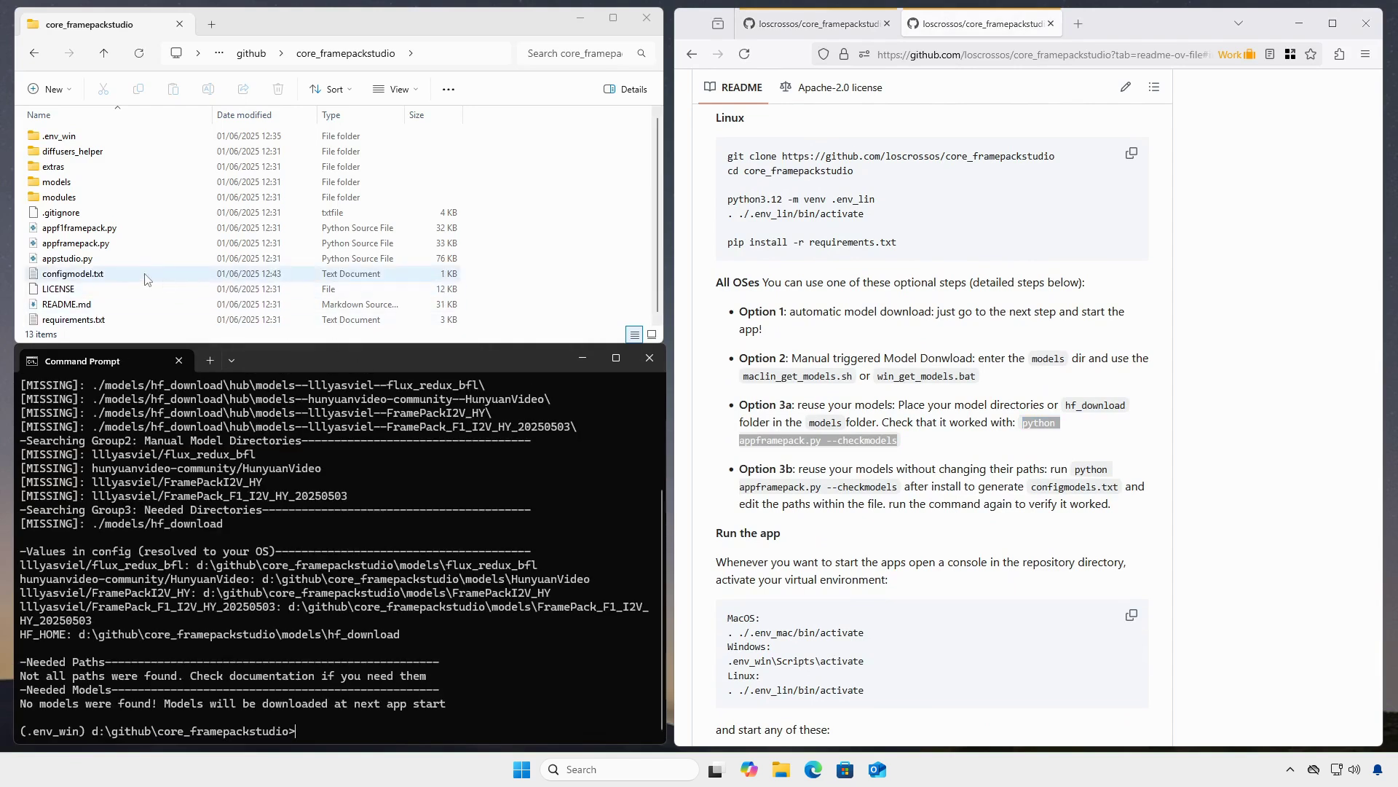
Select the generated configmodel.txt, then clear the console with cls
click(148, 279)
click(347, 427)
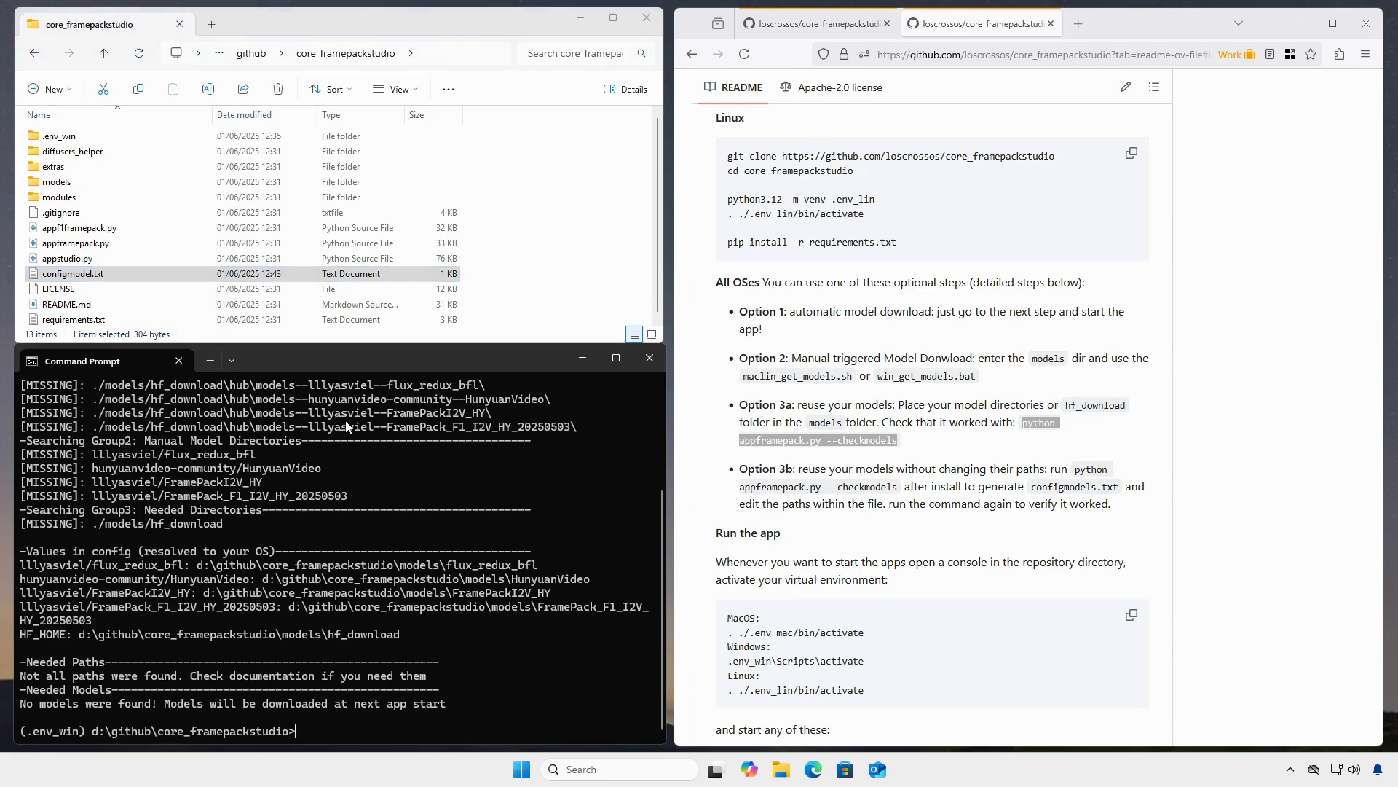
text(cls)
key(Return)
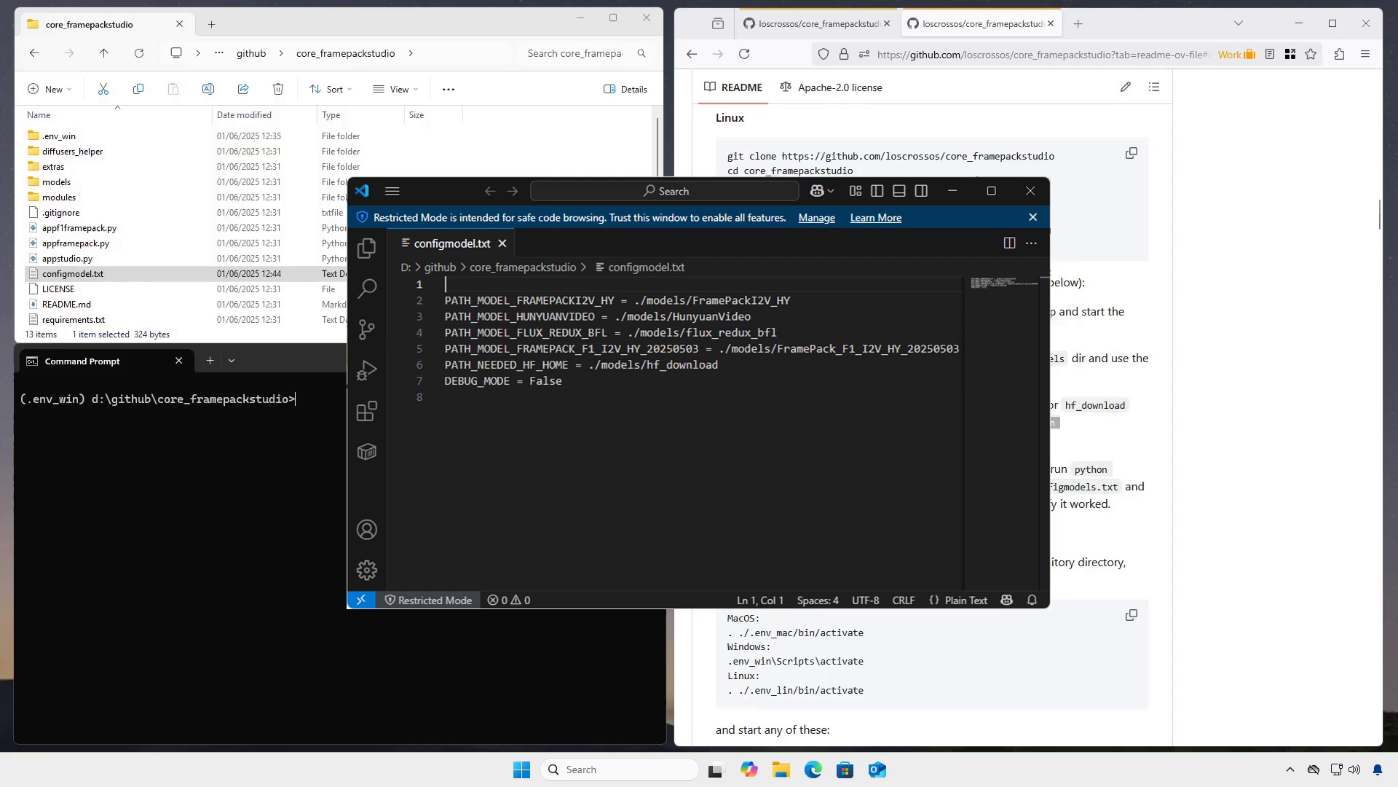
Close the configmodel.txt editor, rerun the --checkmodels command, and clear the console
key(alt+F4)
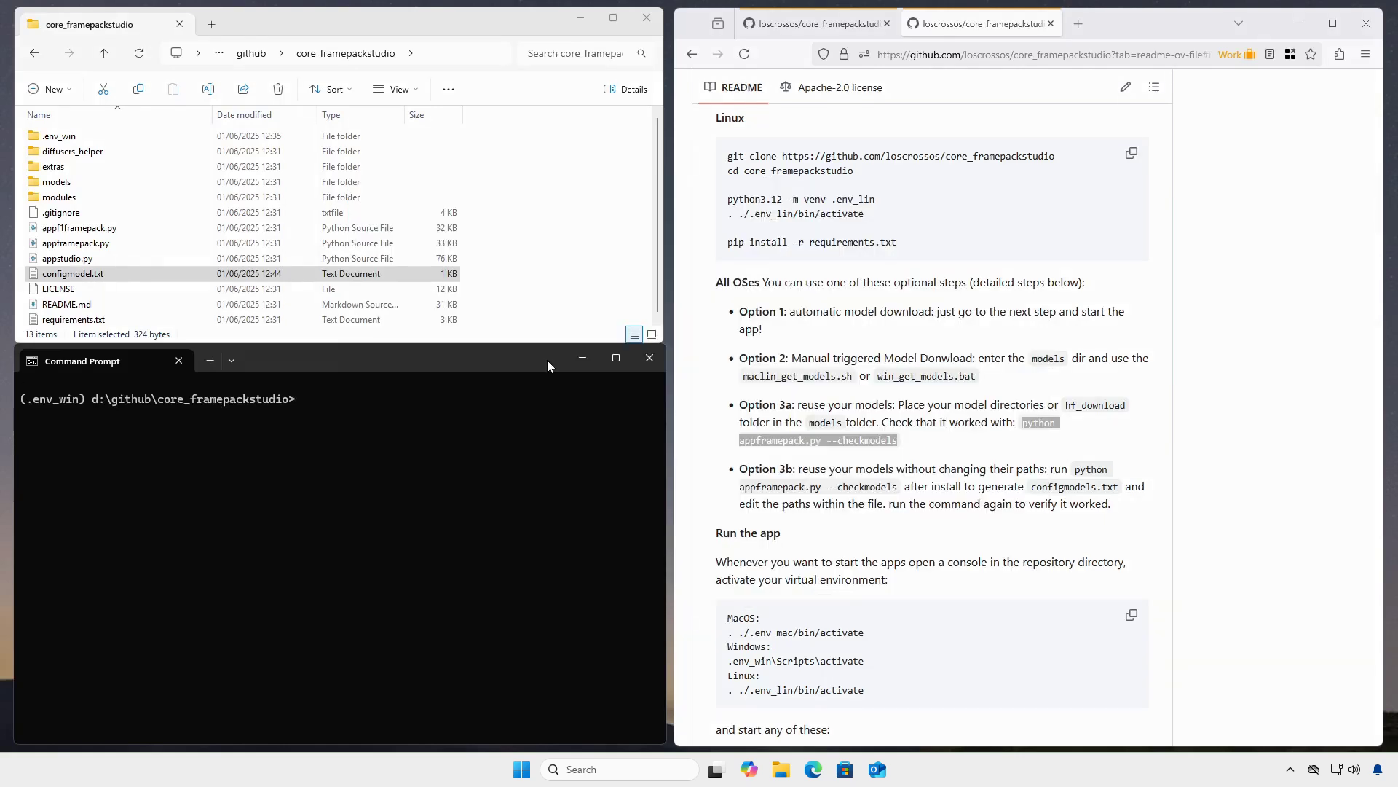
key(ctrl+v)
key(Return)
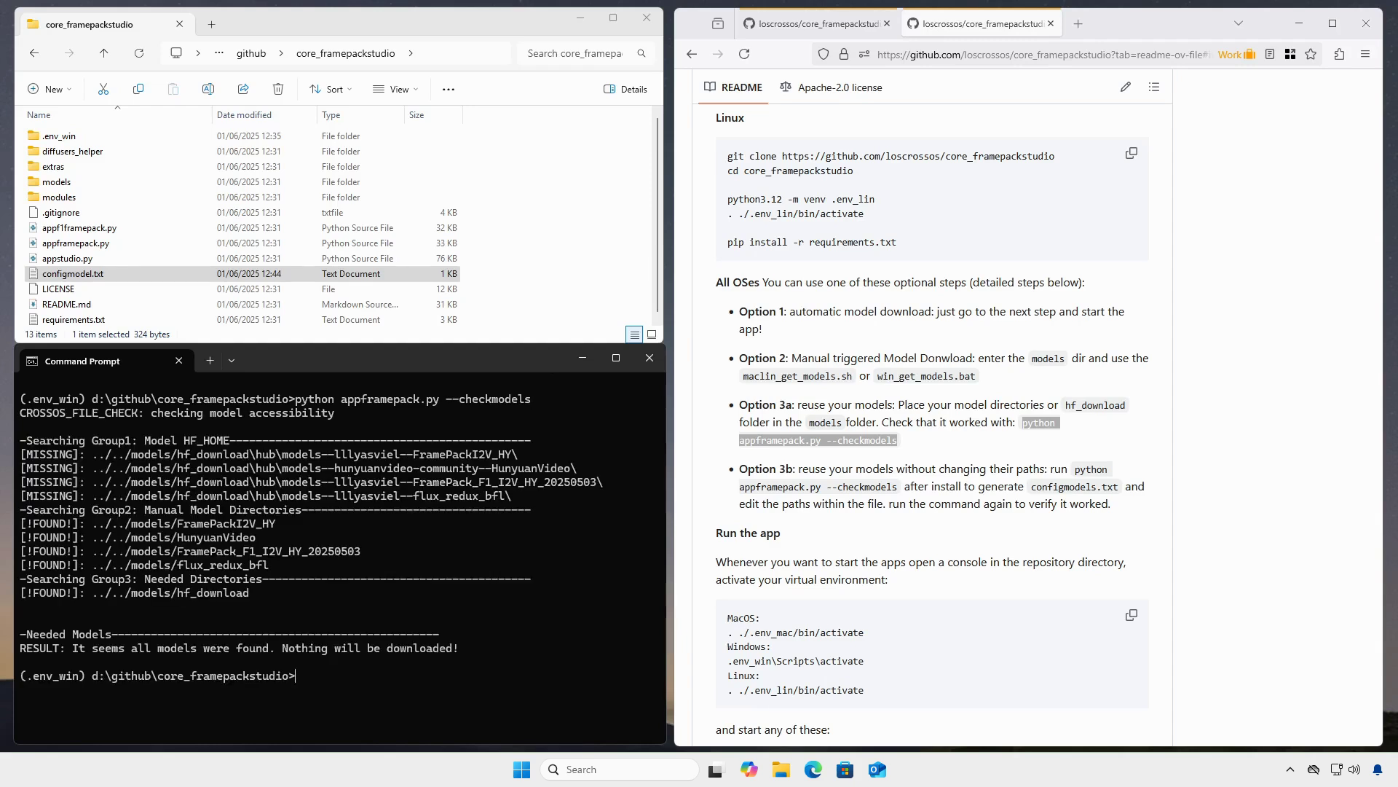
text(cls)
key(Return)
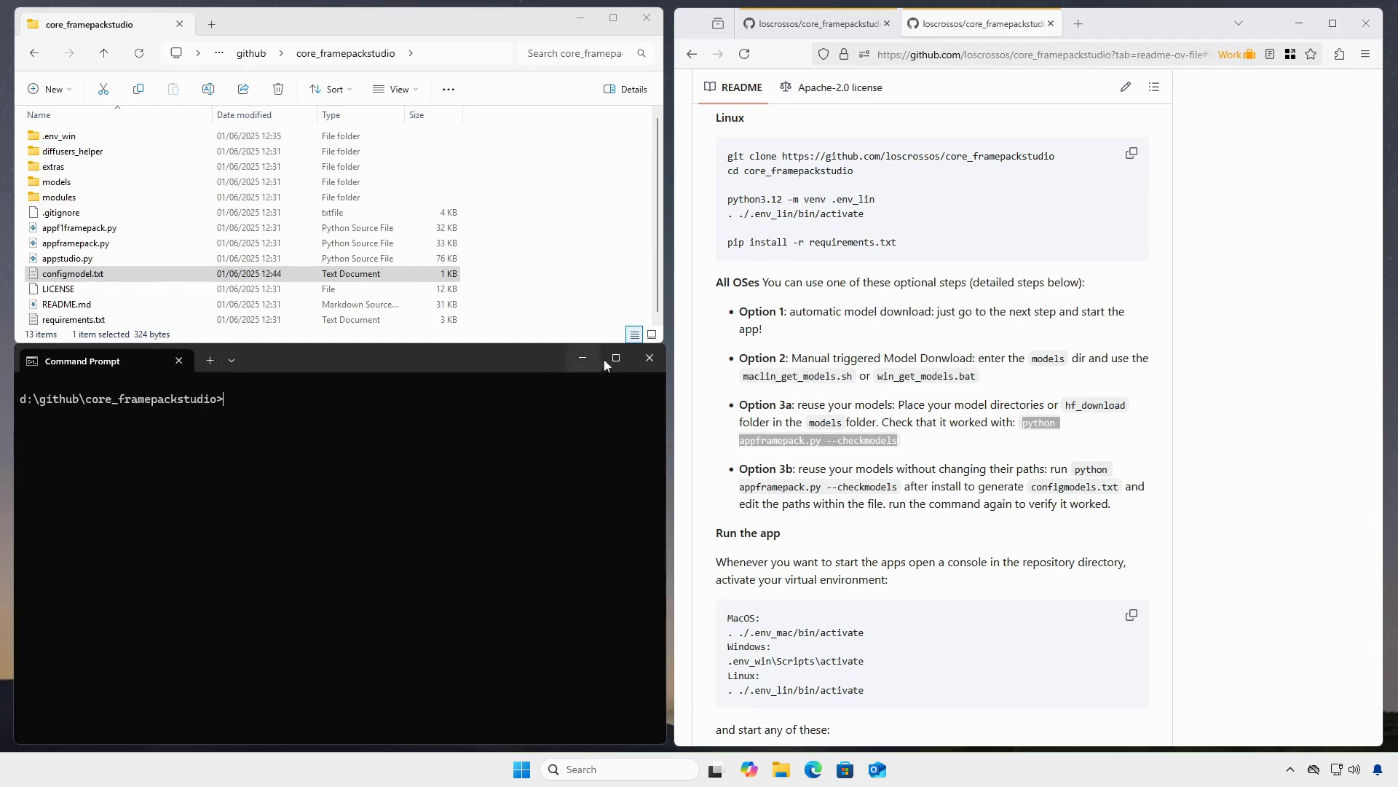
Reactivate the environment with '.env_win\Scripts\activate'
scroll(870, 333, down, 5)
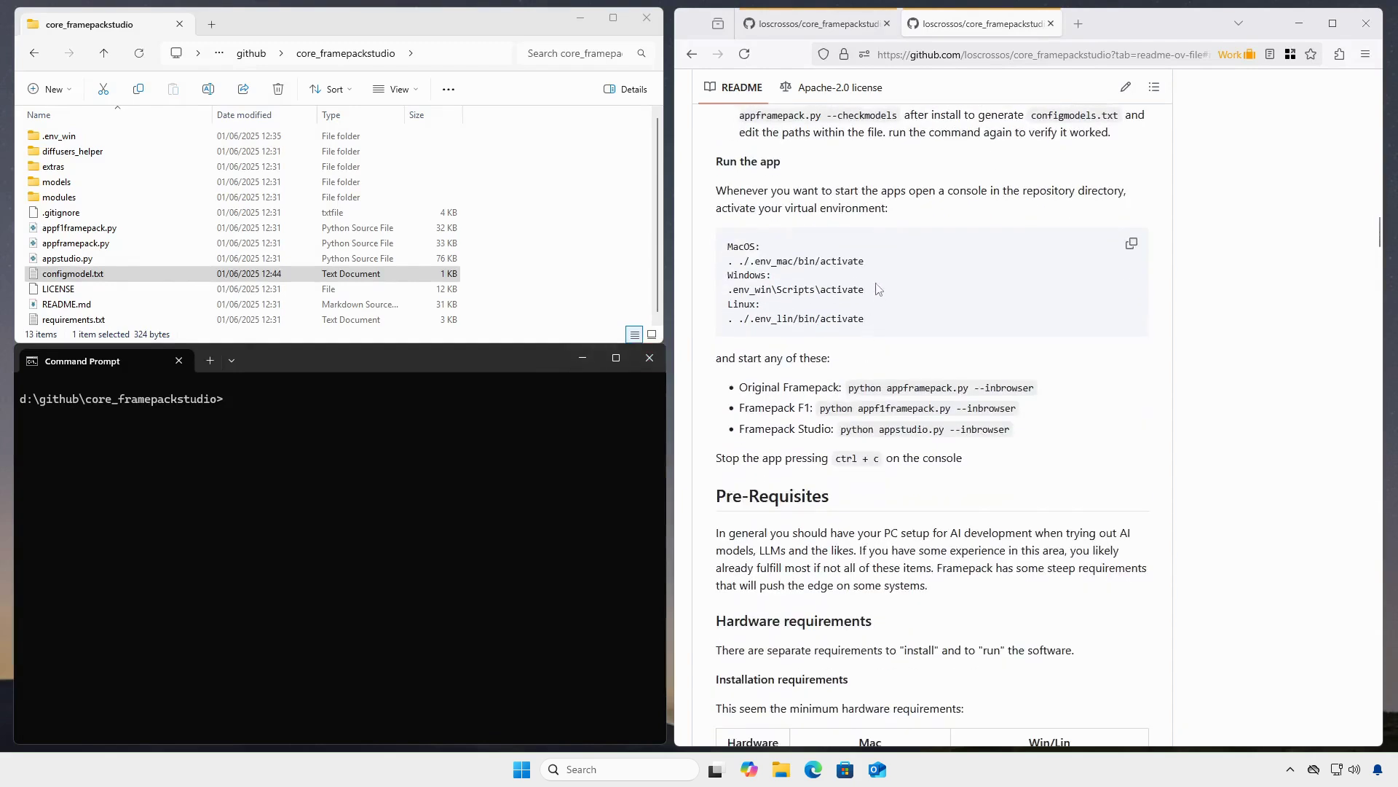
drag(877, 289, 713, 298)
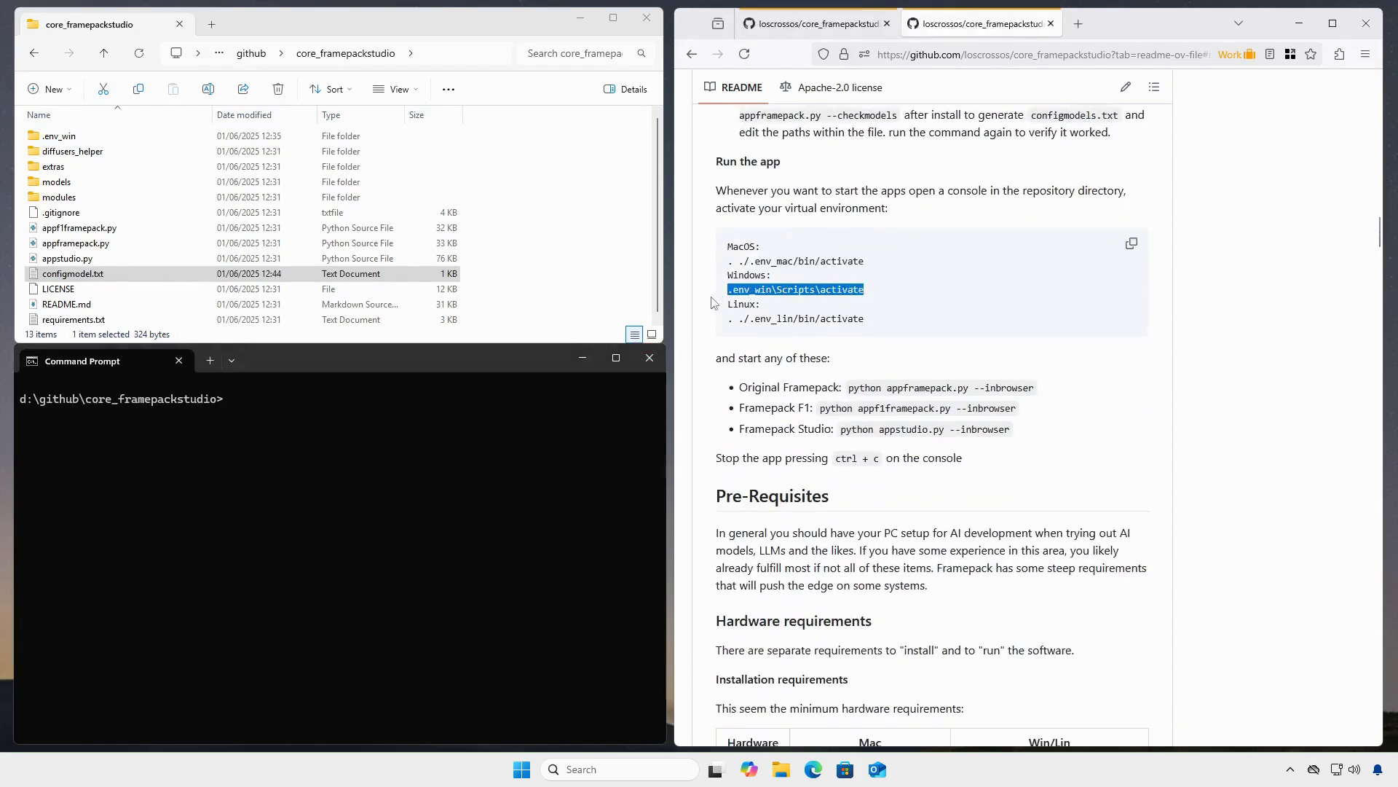
click(536, 385)
key(ctrl+v)
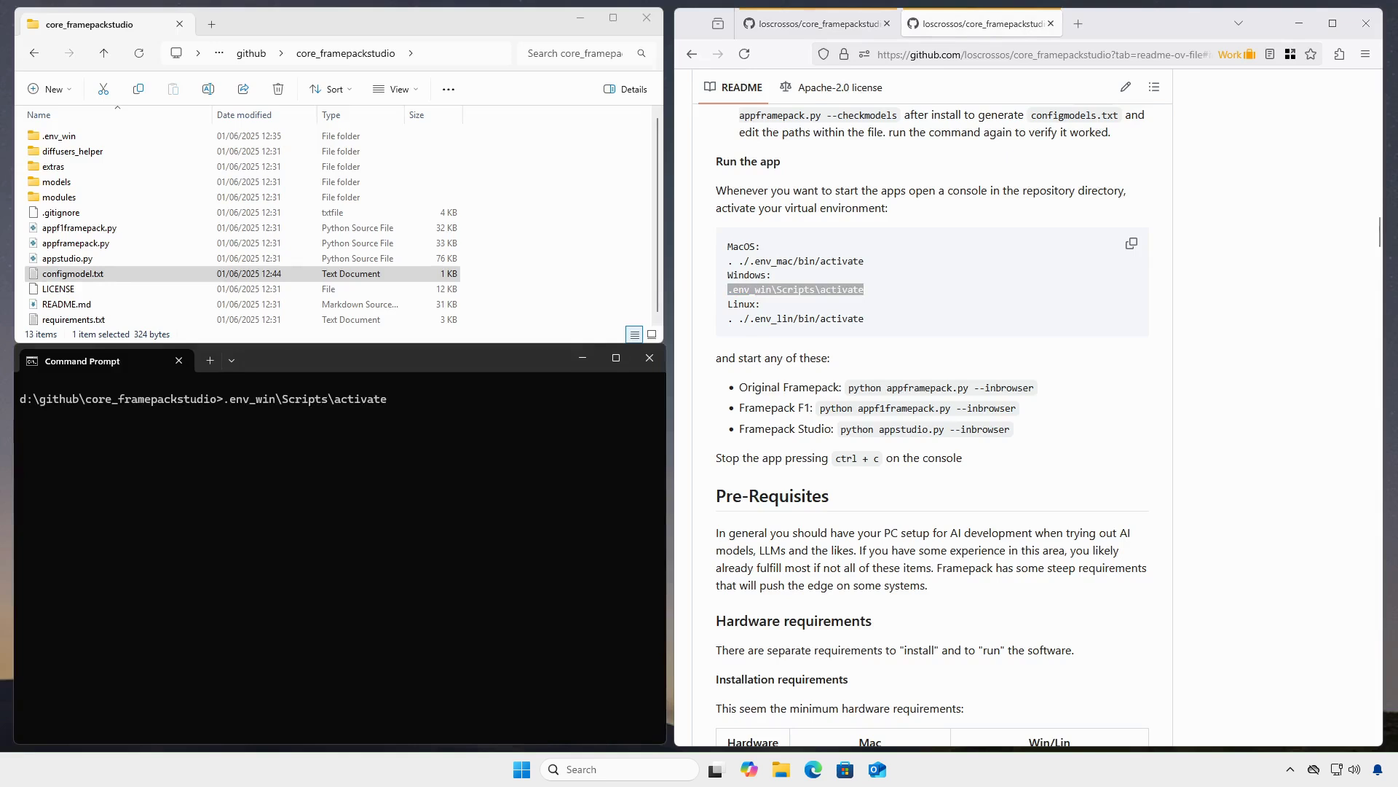
key(Return)
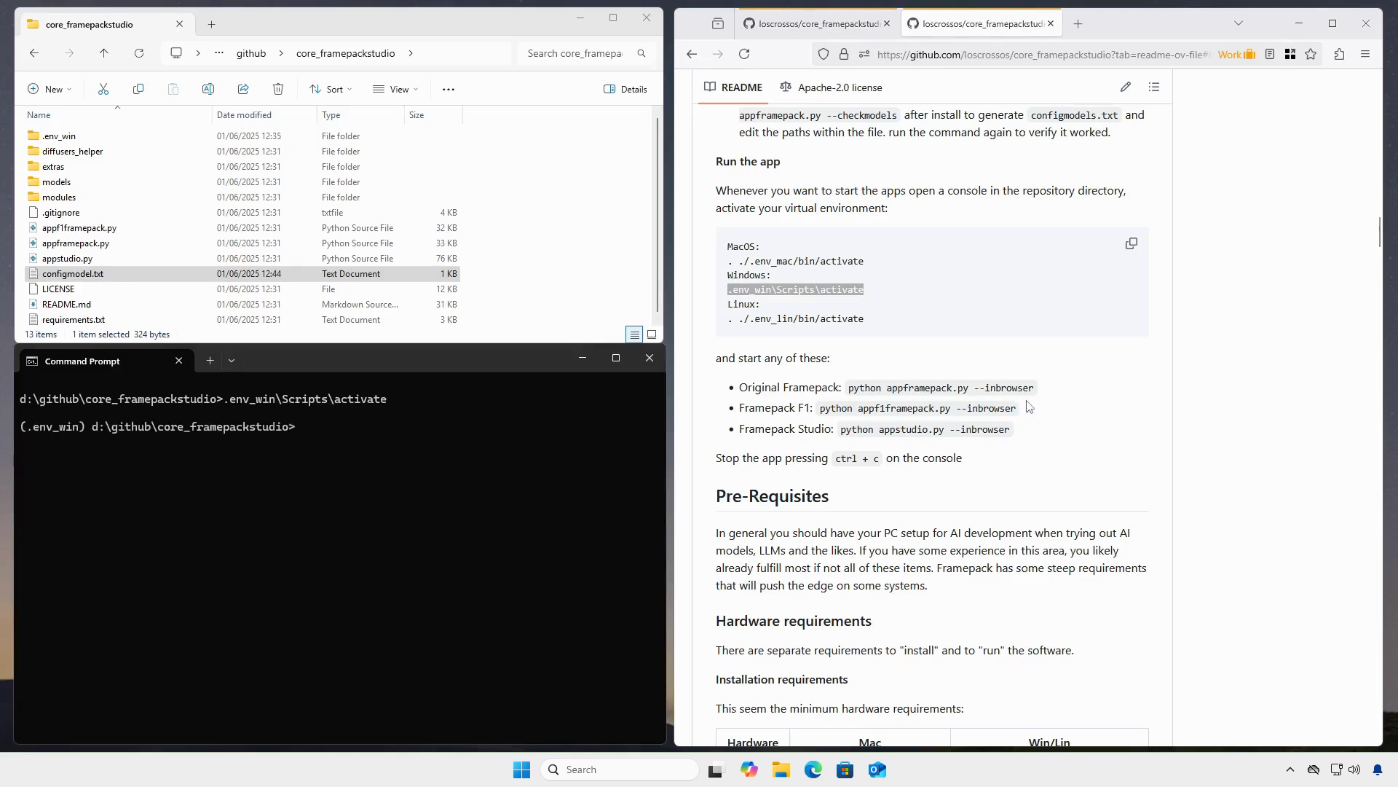
Launch 'python appframepack.py --inbrowser' to serve the FramePack_core UI at port 7860
drag(1037, 388, 843, 390)
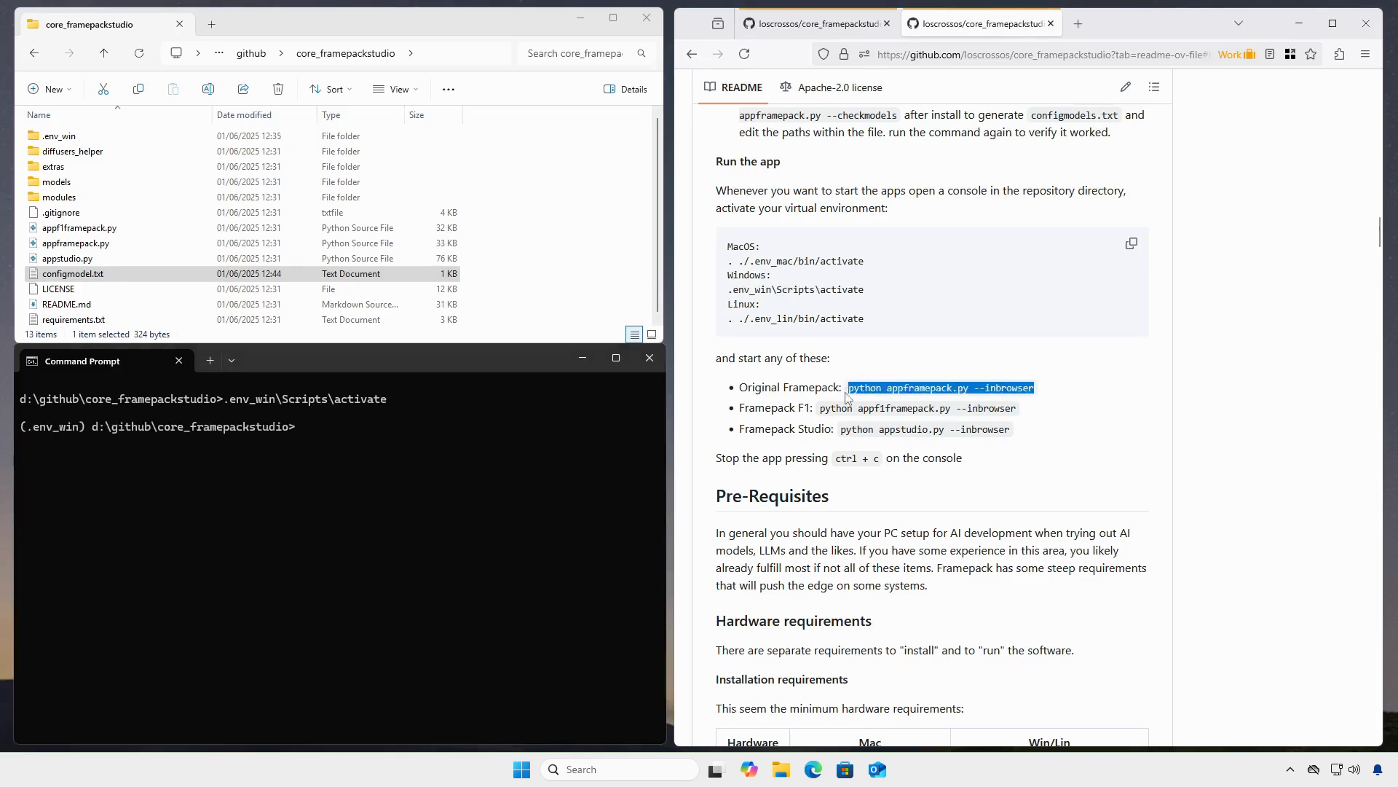
key(ctrl+c)
click(606, 478)
key(ctrl+v)
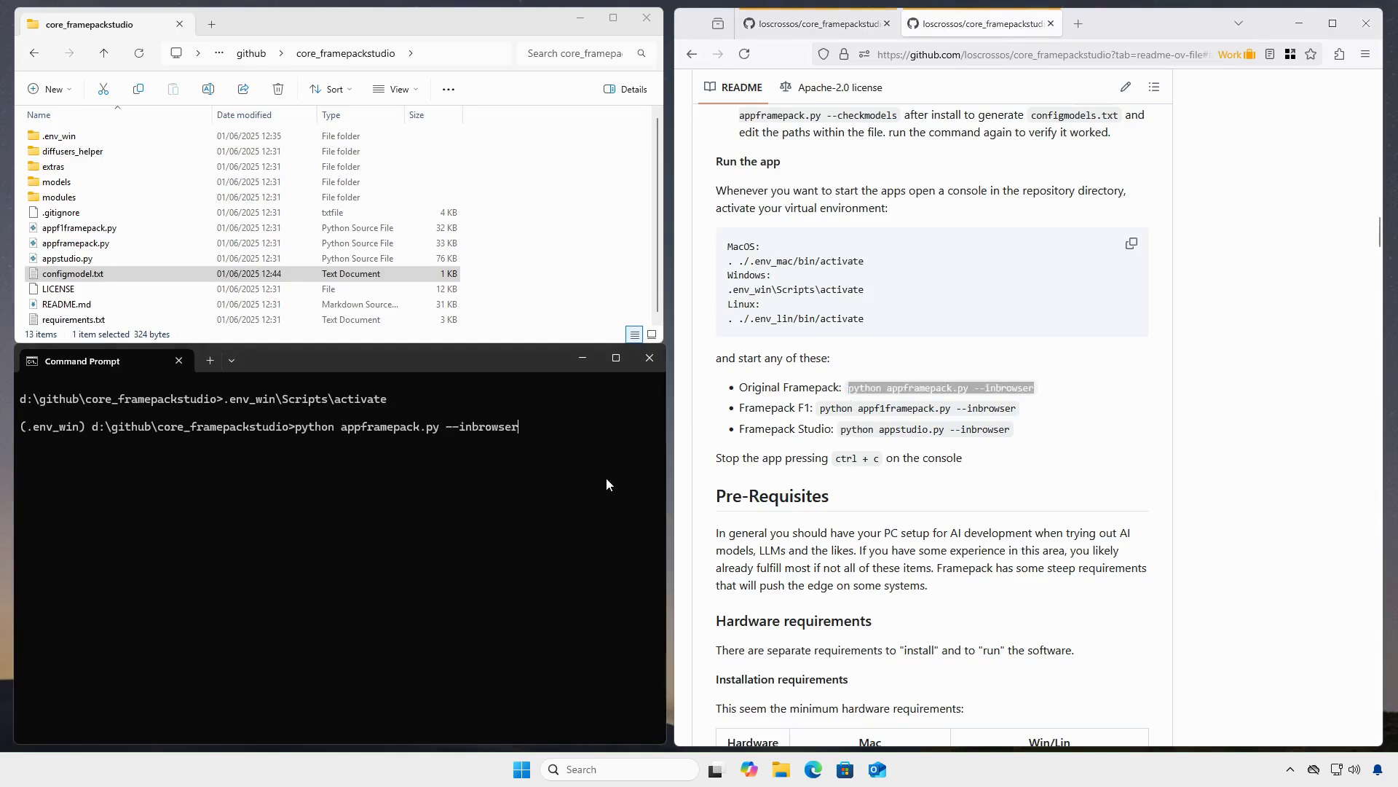
key(Return)
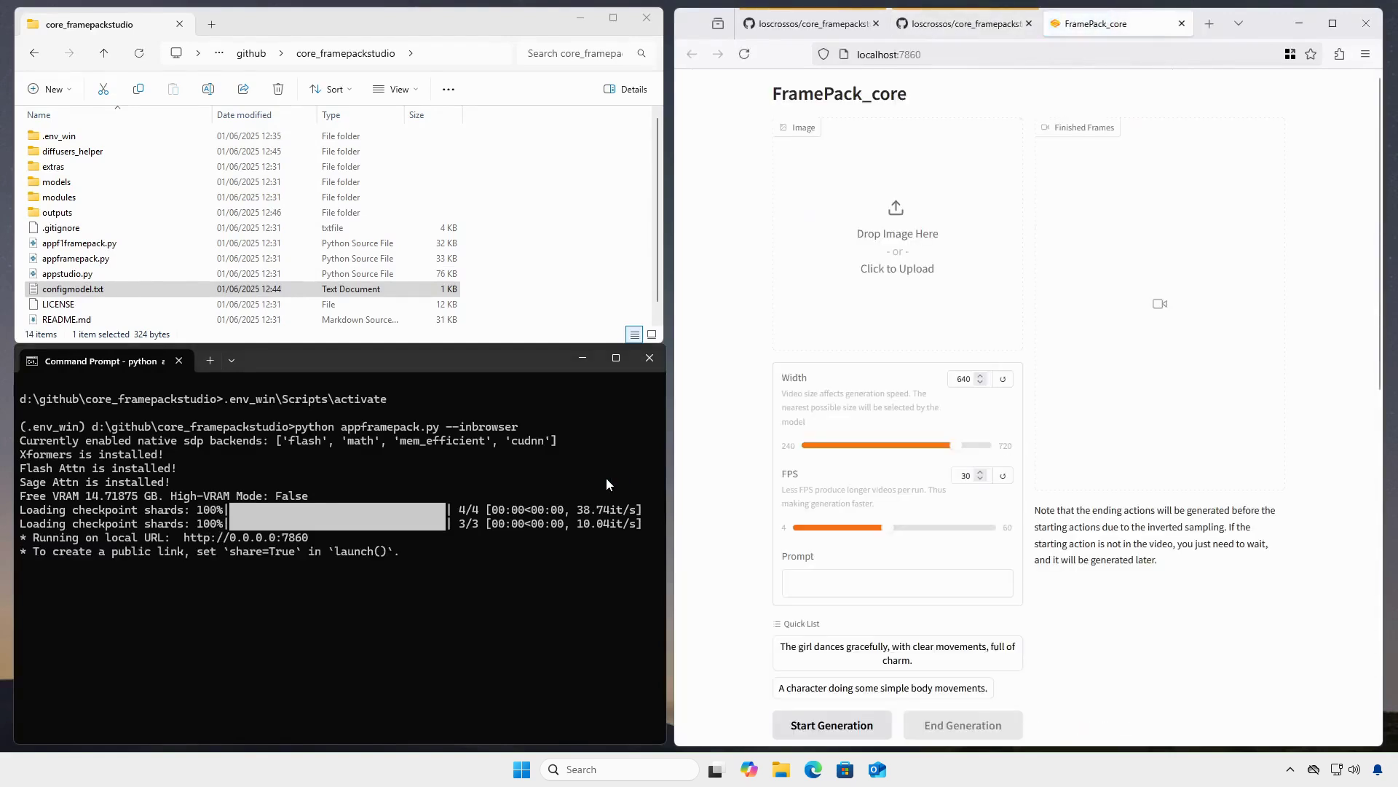
Stop the FramePack_core server with Ctrl+C and clear the console with cls
click(572, 545)
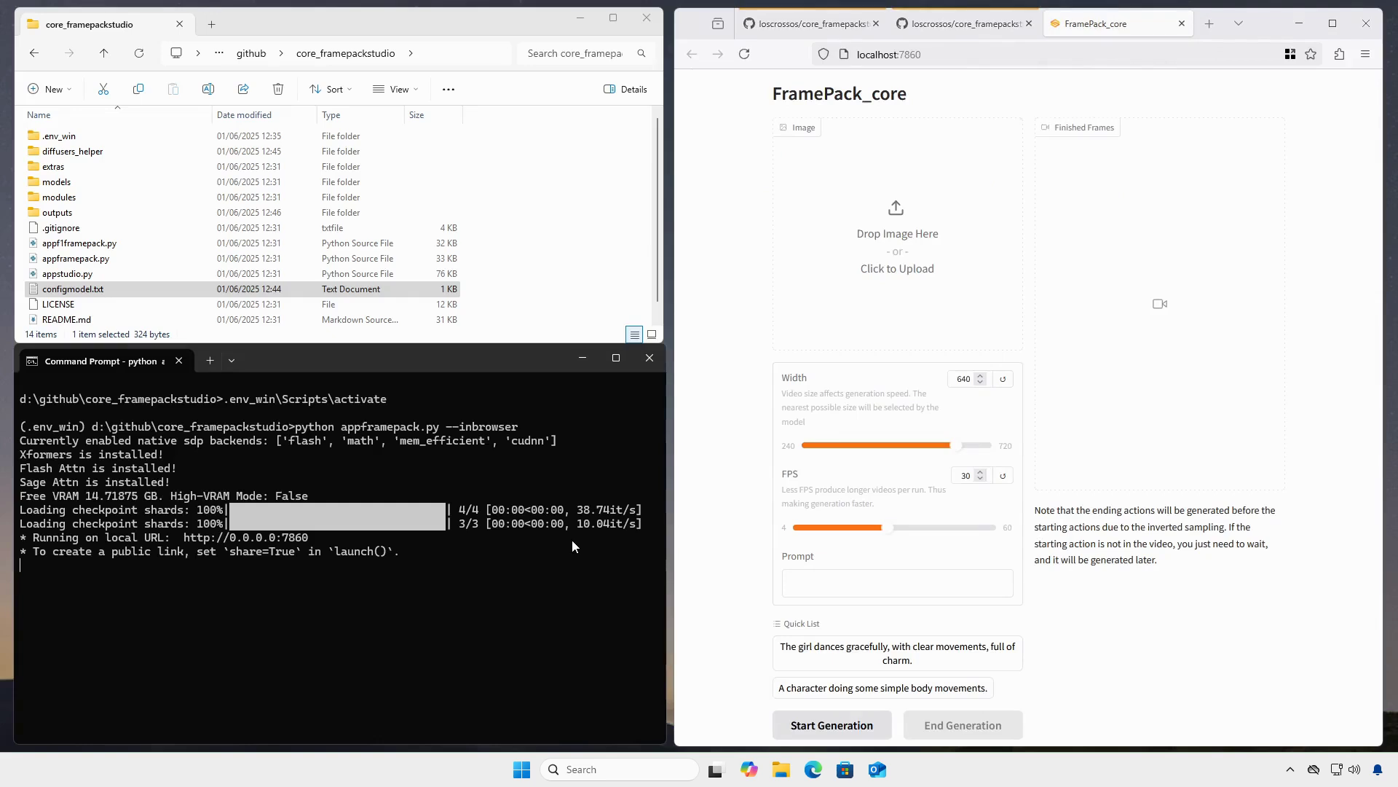
key(ctrl+c)
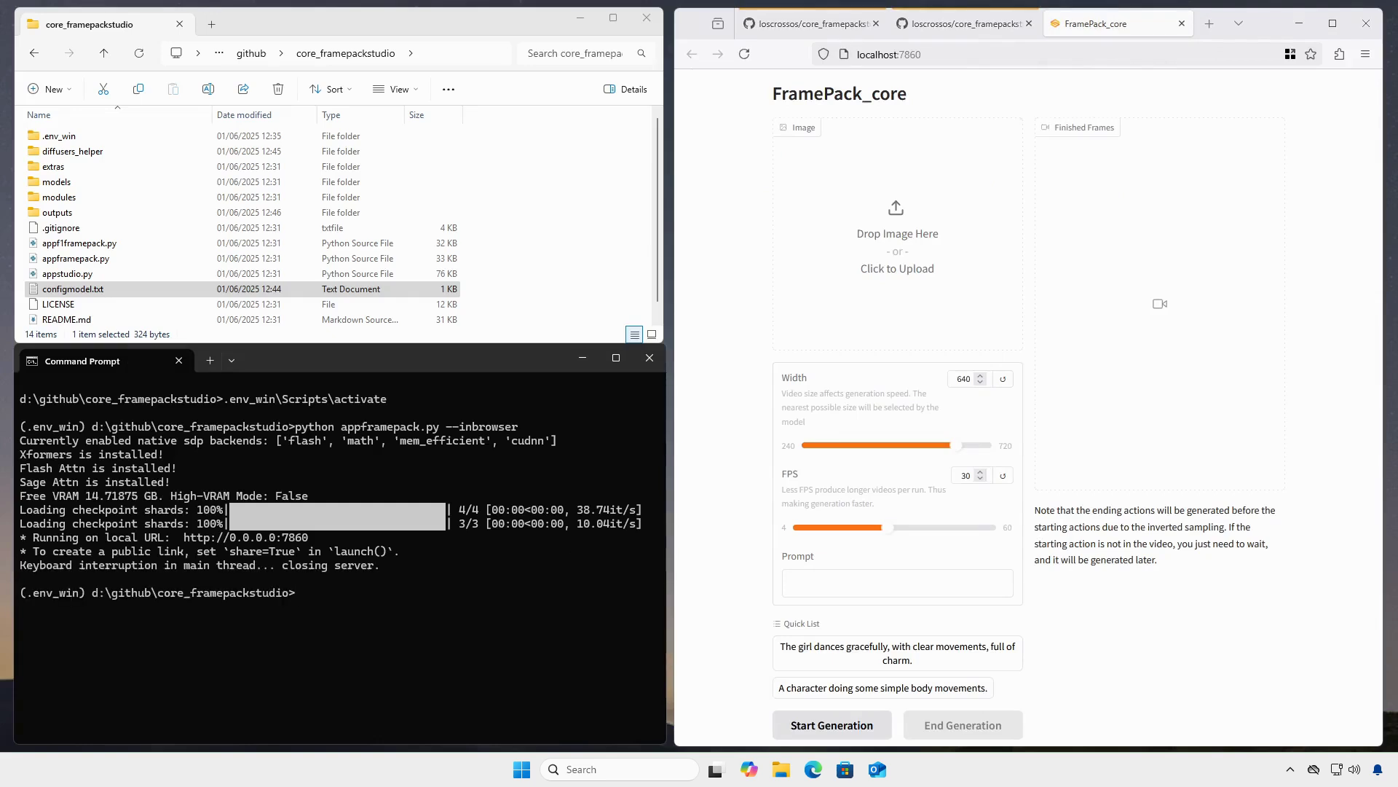
text(cls)
key(Return)
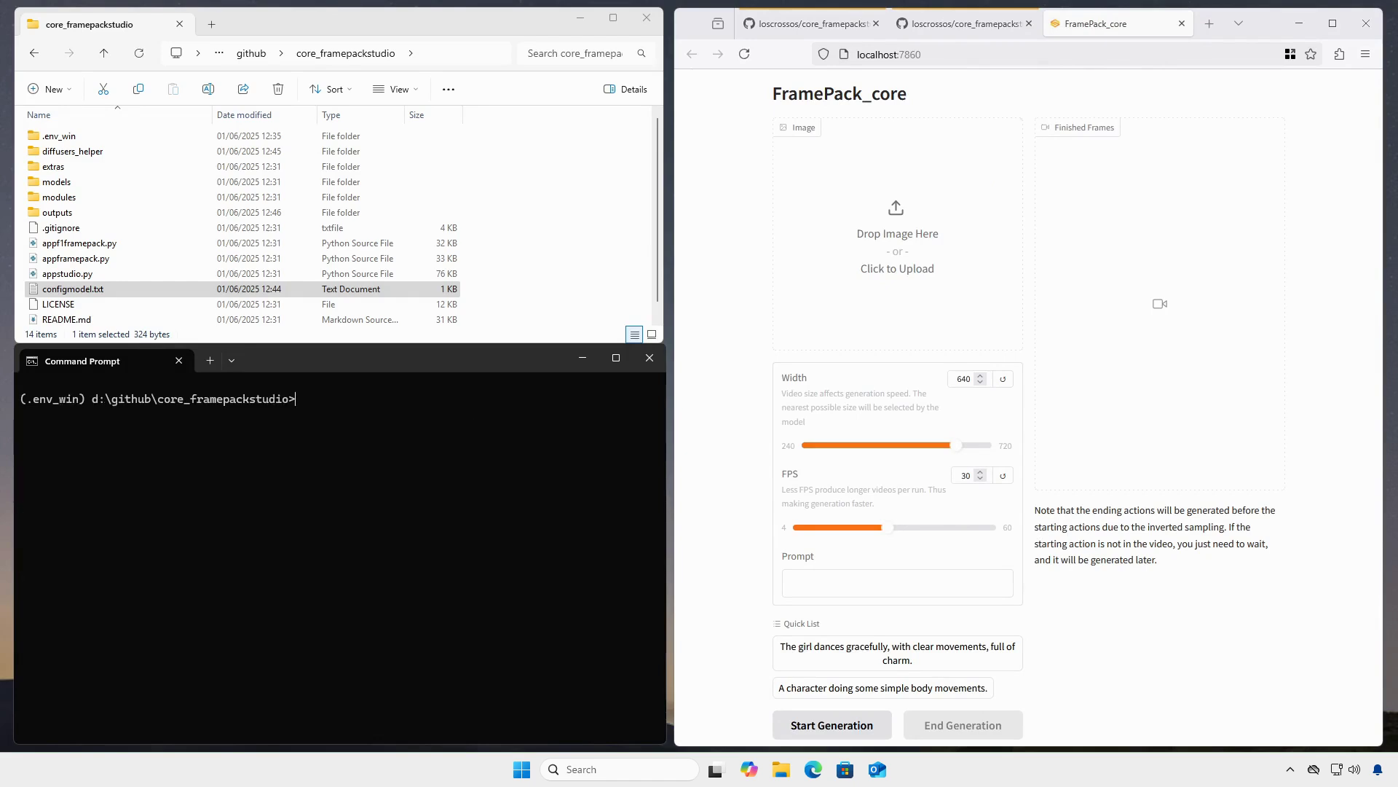